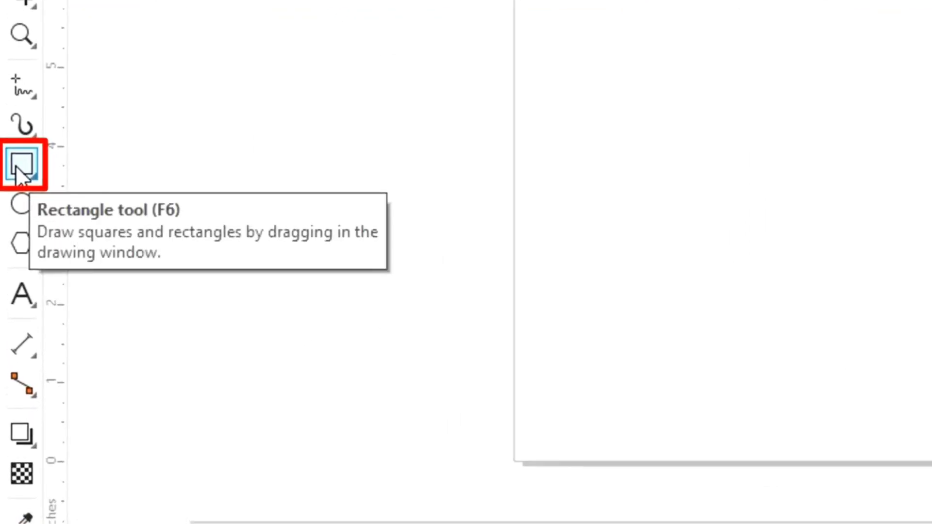
Draw a rectangle on the page and set its size to 10 inches wide by 6 inches high.
drag(343, 210, 610, 341)
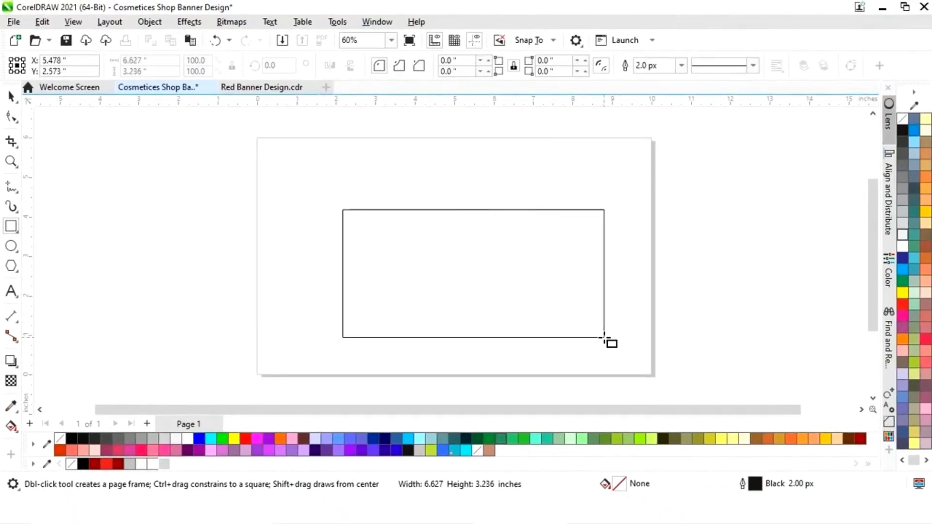
click(123, 59)
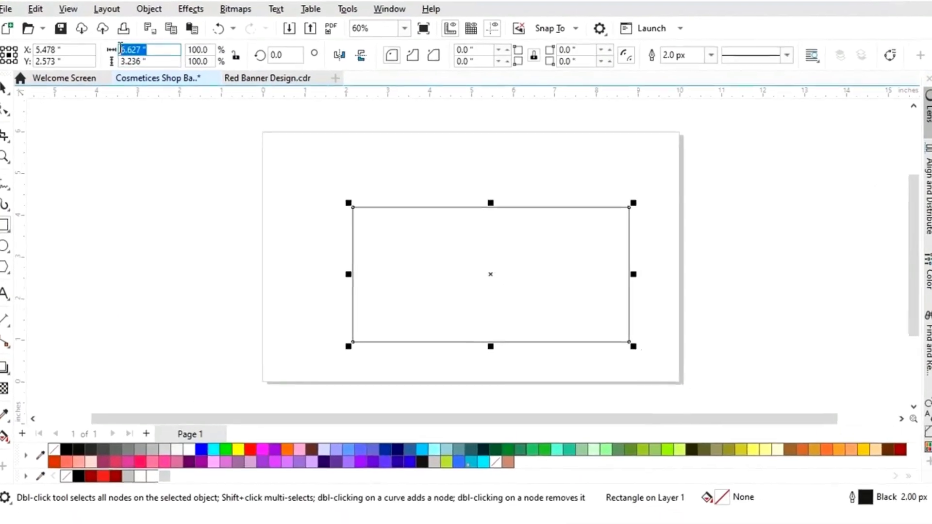
text(10)
key(Tab)
text(6)
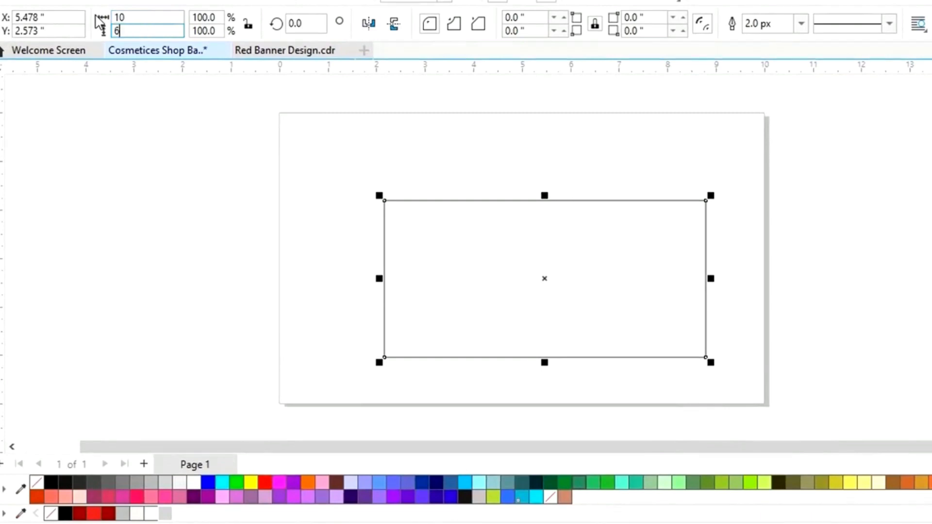
key(Return)
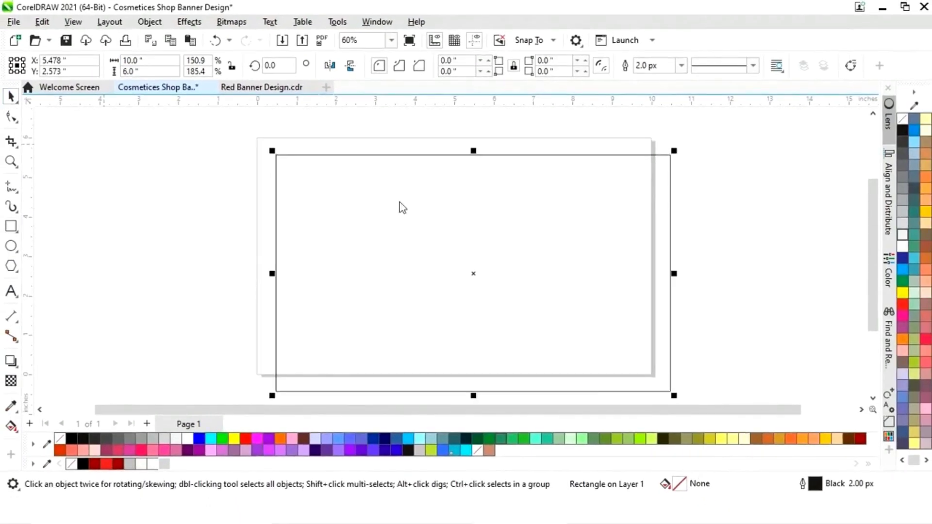
Align the rectangle's centre horizontally and vertically to the point X 5.0, Y 3.0 inches at the page centre.
click(892, 204)
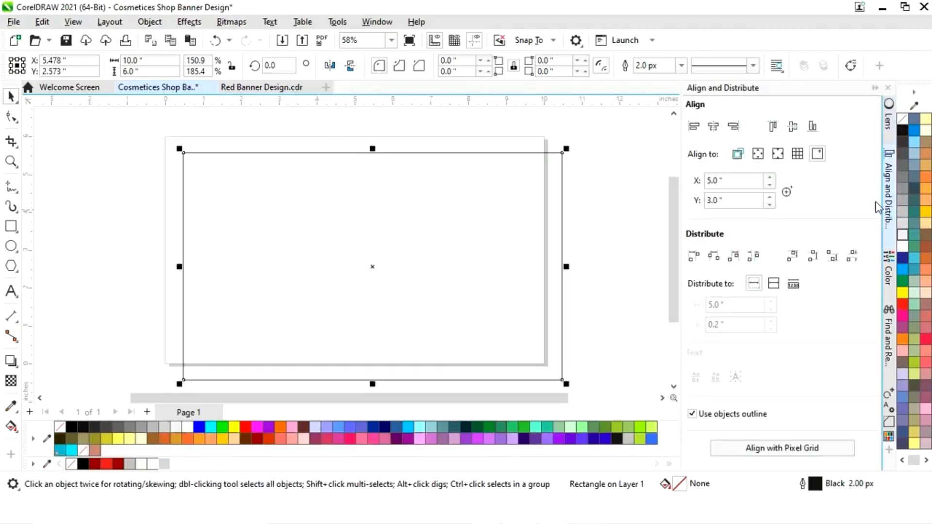
click(713, 128)
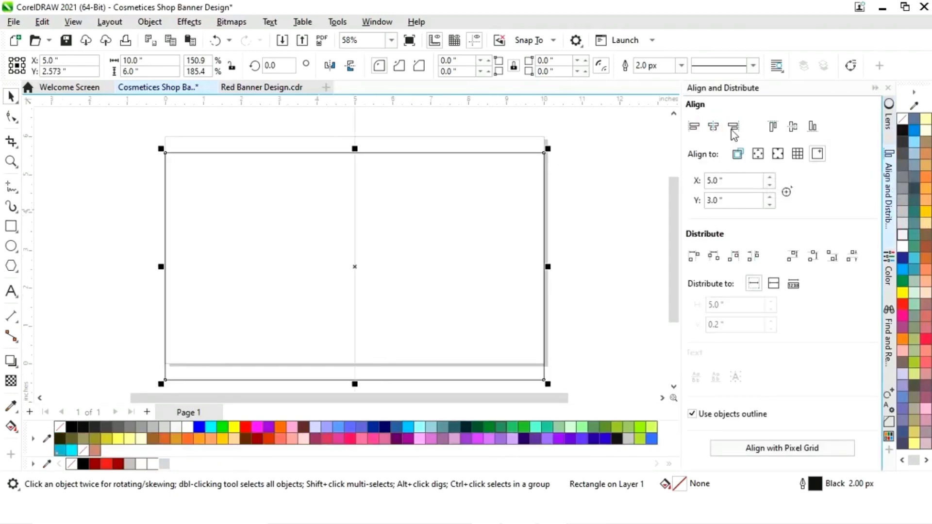
click(794, 127)
click(873, 89)
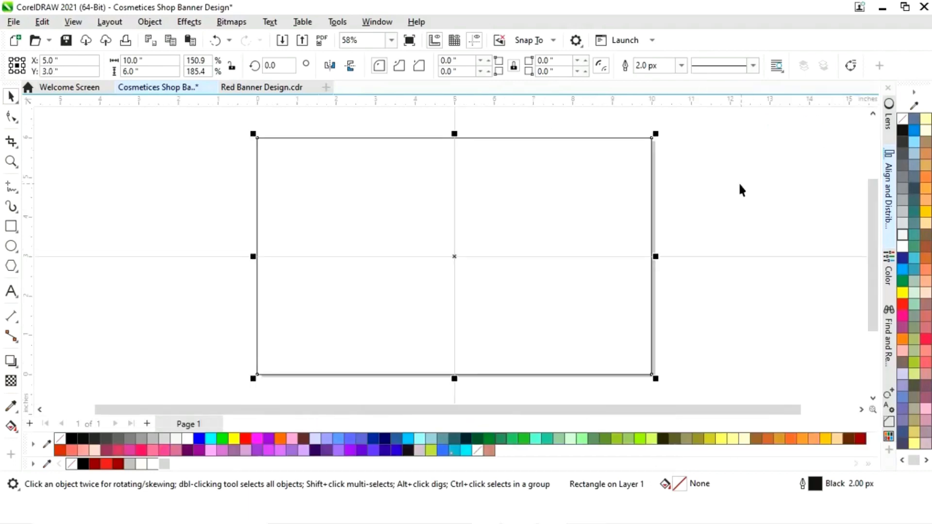
click(701, 204)
Apply a horizontal linear fountain fill to the rectangle and colour its start node black.
click(419, 248)
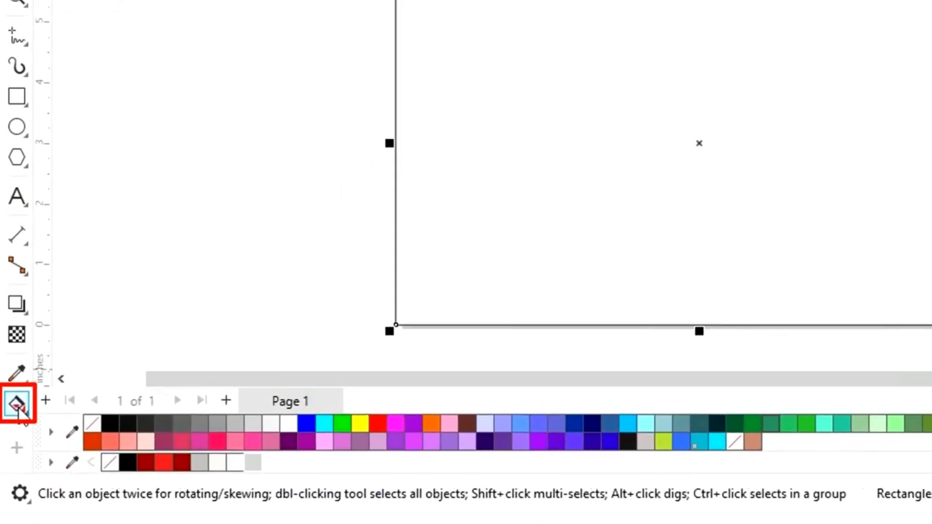
click(33, 398)
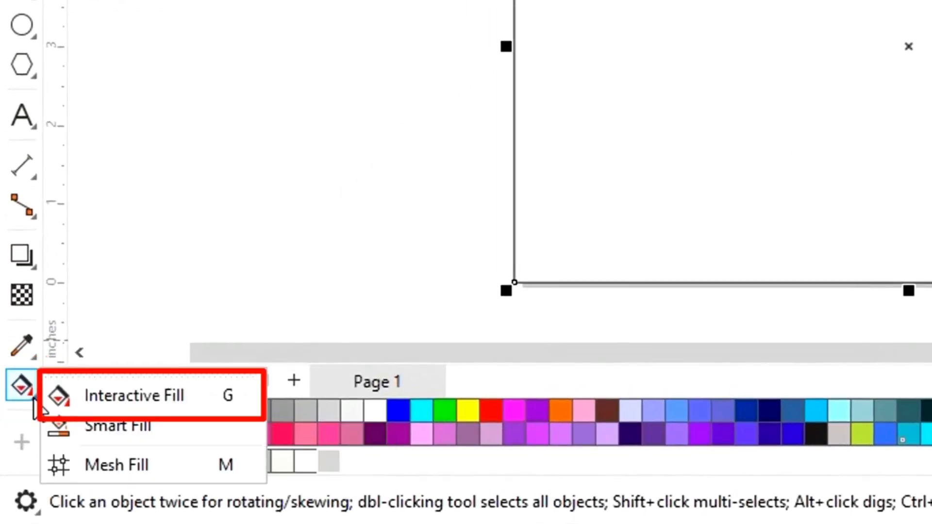
click(121, 403)
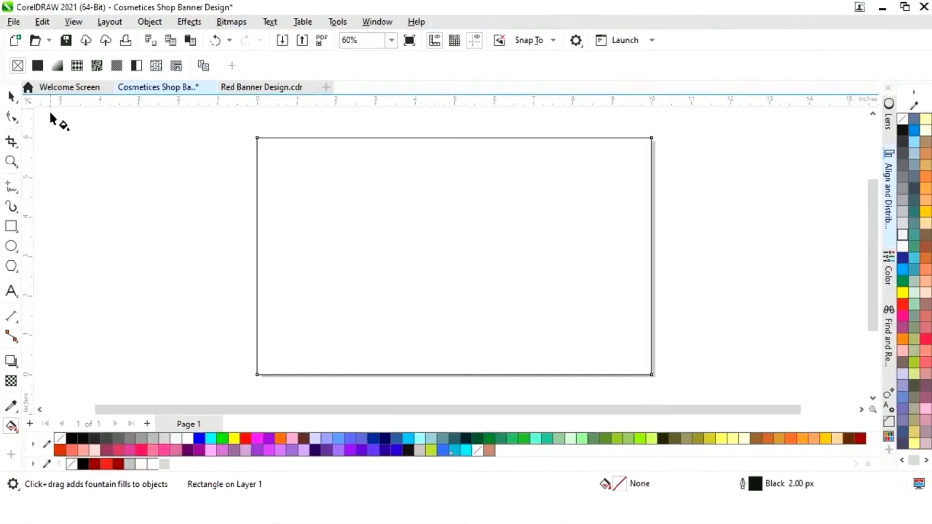
click(58, 67)
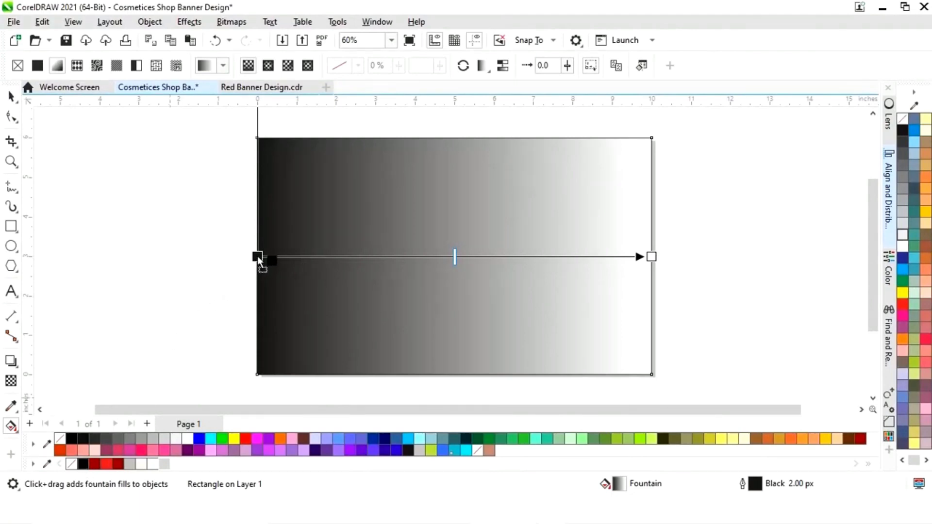
drag(259, 261, 259, 261)
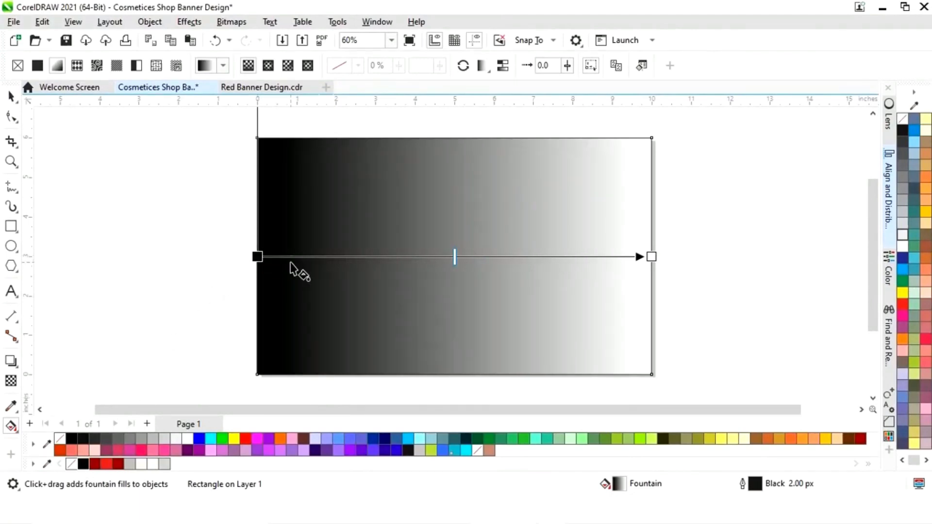
Add a gradient node at 15% on the fill line and colour it dark red.
double_click(315, 258)
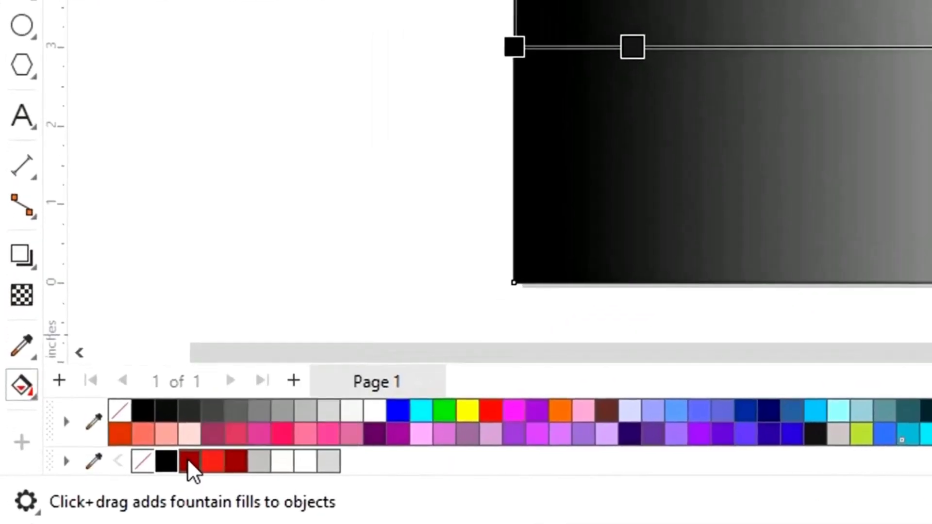
drag(114, 465, 380, 222)
drag(319, 260, 319, 259)
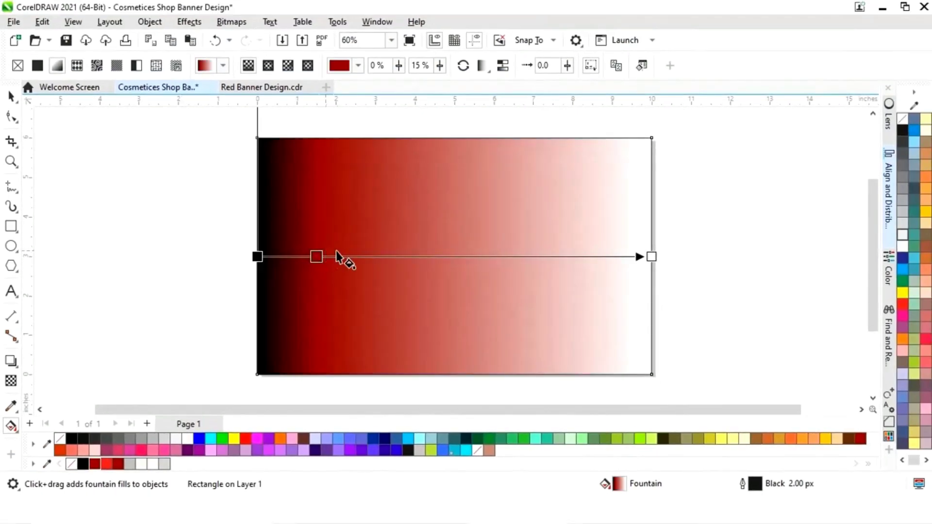
Add a gradient node at 35% and colour it bright red, R220 G29 B38.
double_click(397, 259)
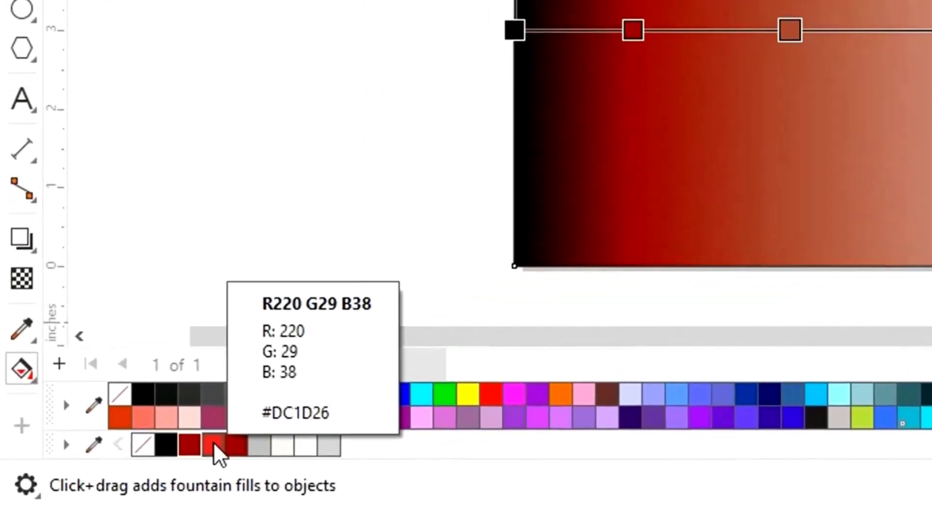
drag(213, 442, 788, 36)
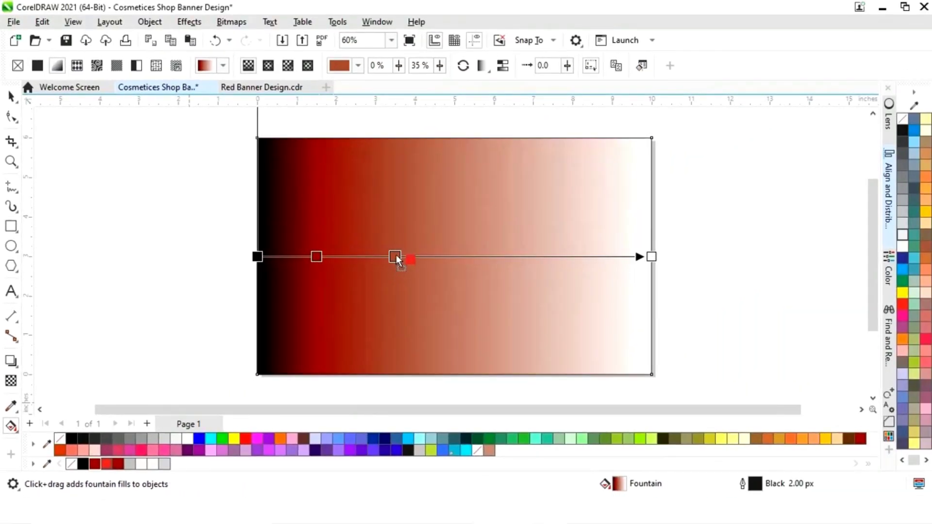
drag(396, 259, 396, 257)
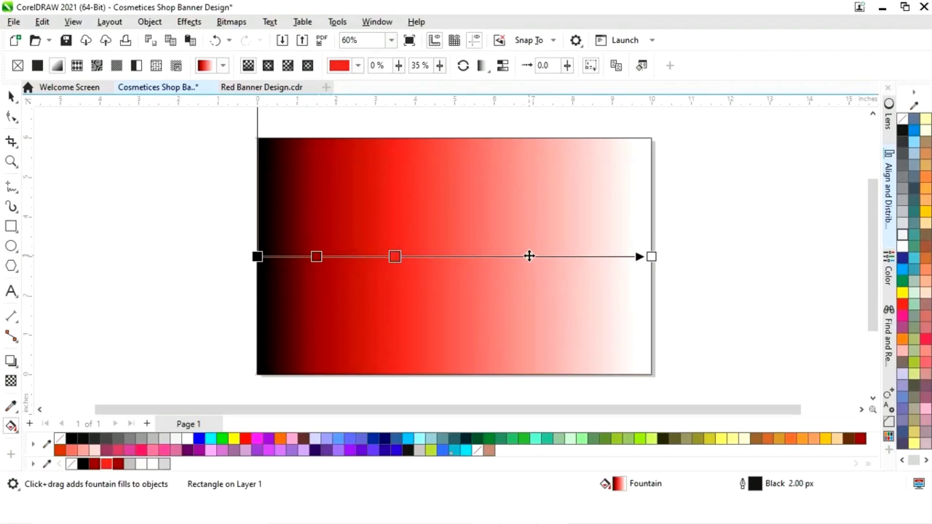
Add a dark red R147 G0 B0 gradient node at 69% and colour the end node black.
double_click(529, 256)
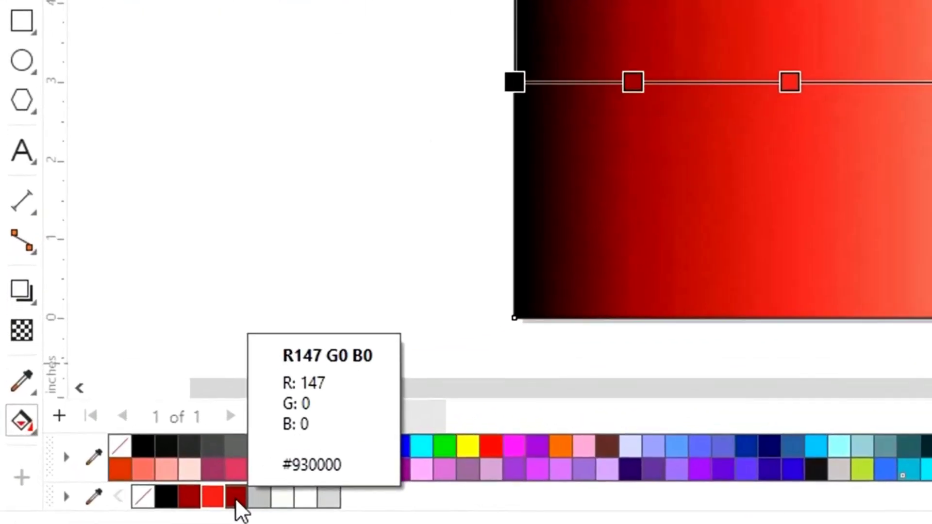
drag(235, 499, 534, 257)
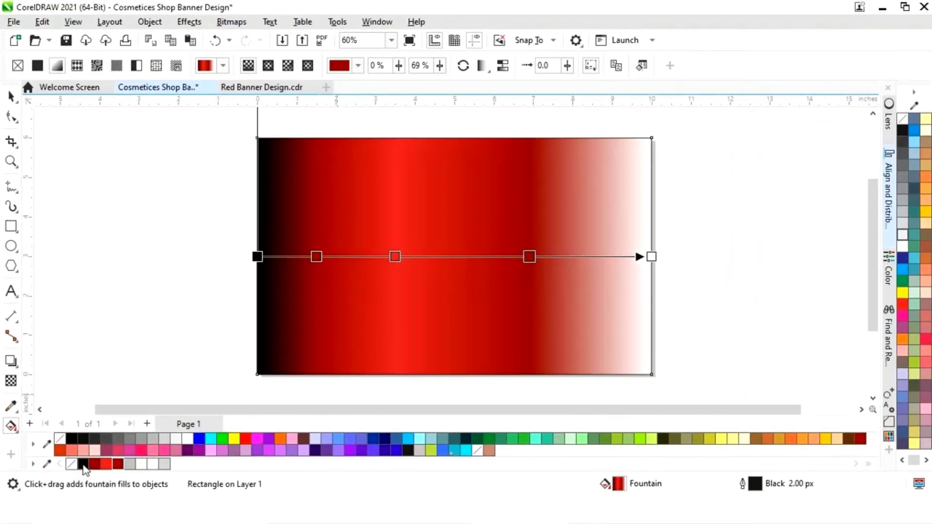
drag(127, 464, 640, 258)
Shift the bright red node to the middle, extend the gradient end past the rectangle's right edge, and place the second dark red node at 79%.
drag(542, 257, 552, 257)
drag(396, 257, 459, 262)
click(554, 257)
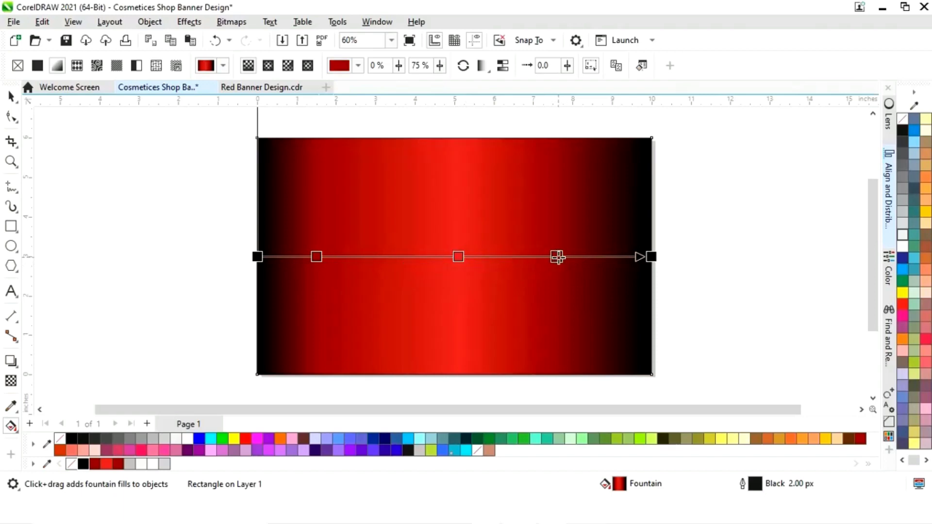
drag(565, 257, 581, 265)
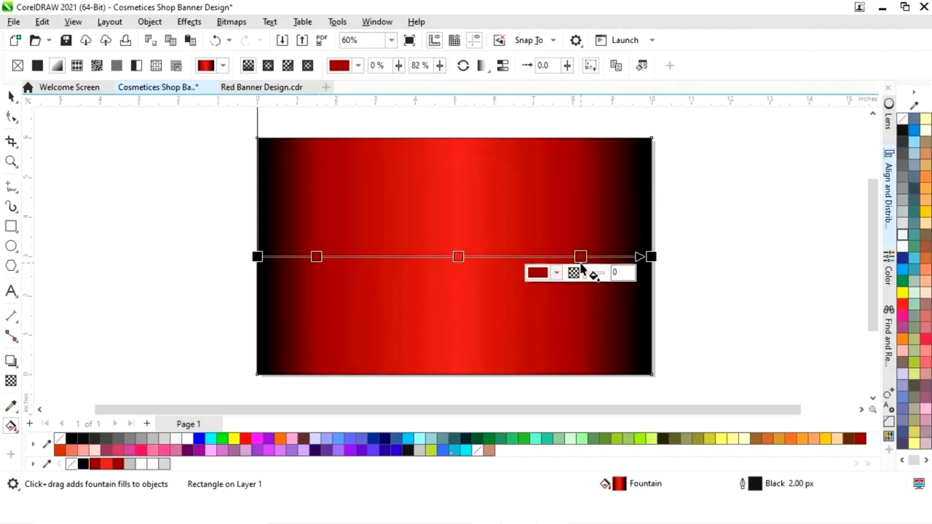
drag(651, 256, 684, 257)
drag(605, 256, 594, 257)
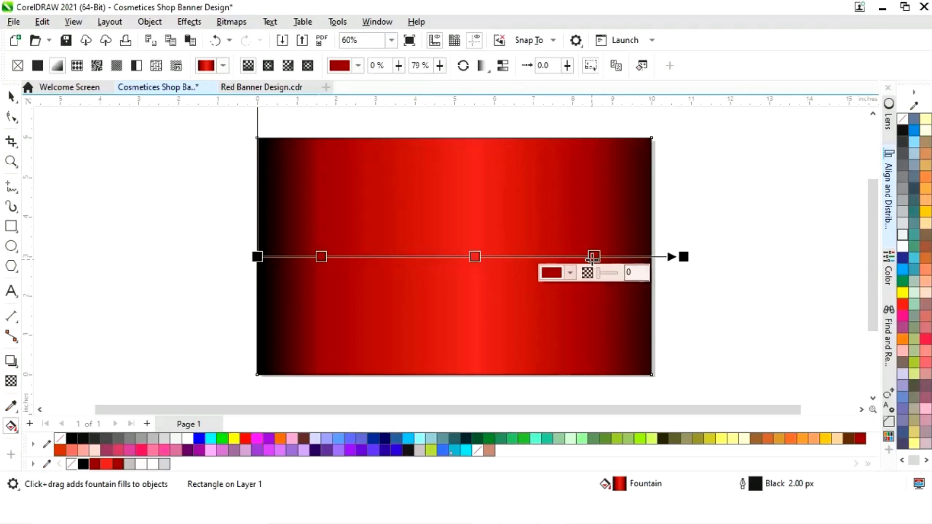
Remove the outline from the gradient-filled rectangle.
click(13, 97)
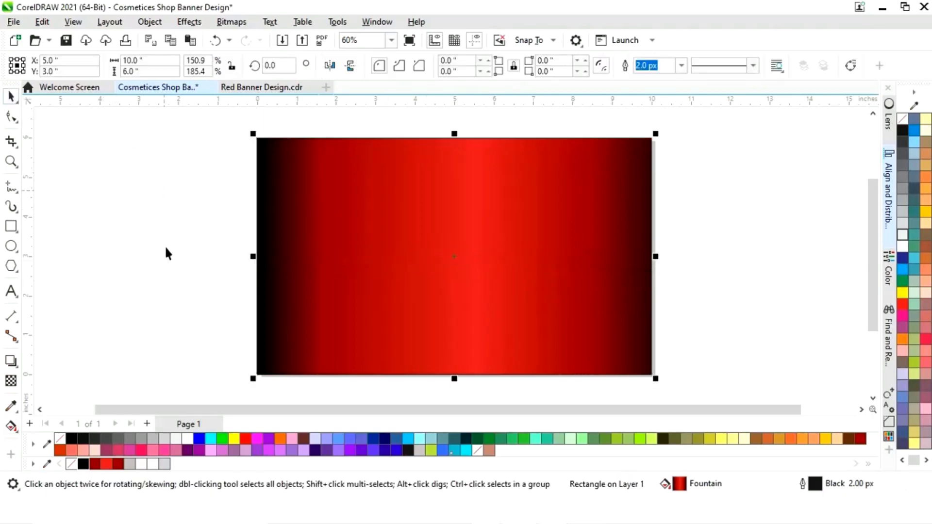
right_click(72, 464)
scroll(167, 292, down, 1)
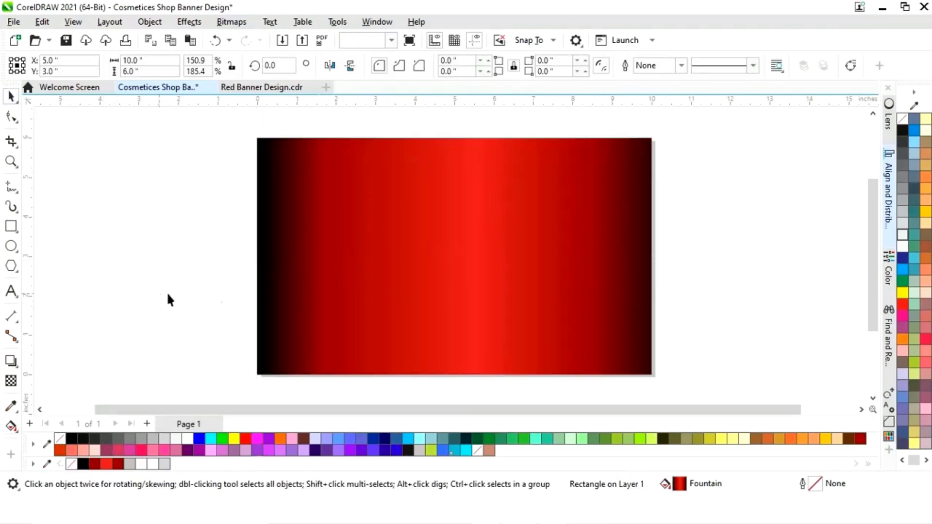
click(222, 299)
Move the face photo and the cosmetics product image close to the banner's left side.
drag(466, 409, 208, 410)
drag(154, 330, 574, 330)
drag(173, 174, 597, 183)
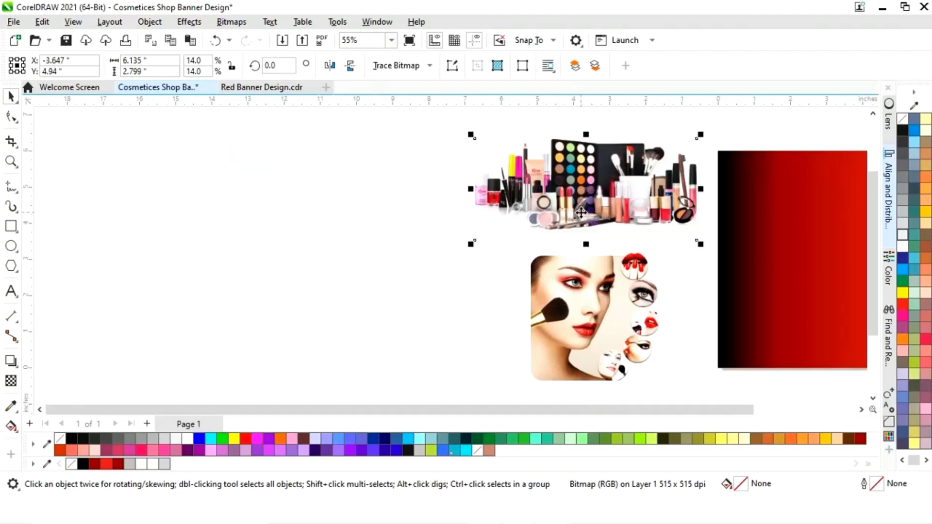
Place the face photo over the left part of the banner and enlarge it to about 5.99 inches square.
key(F4)
click(337, 348)
drag(283, 333, 464, 325)
drag(541, 233, 663, 132)
Align the face photo with the left edge of the red background rectangle.
shift+click(715, 227)
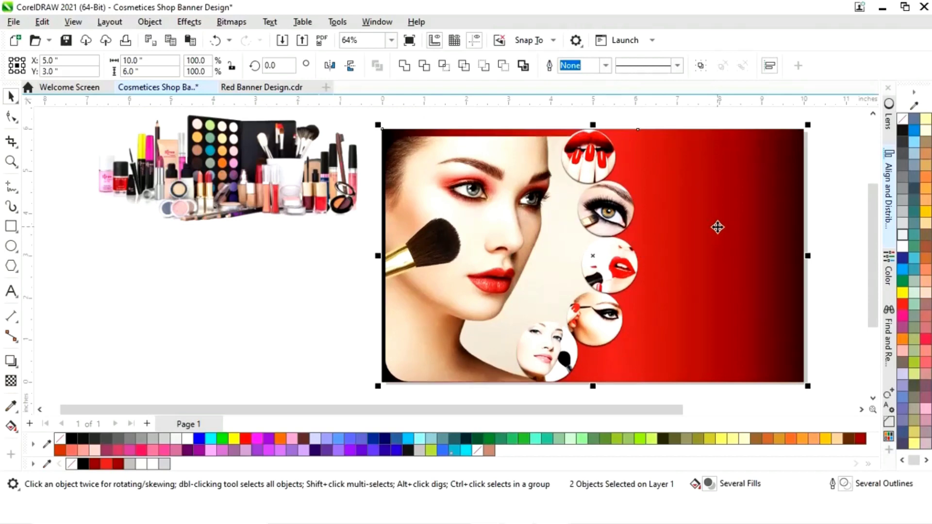
click(823, 262)
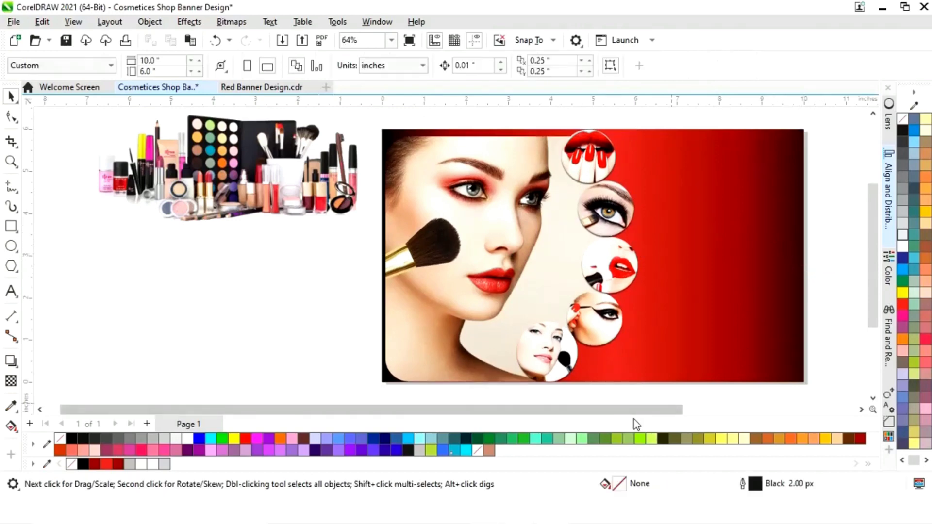
drag(636, 412, 730, 411)
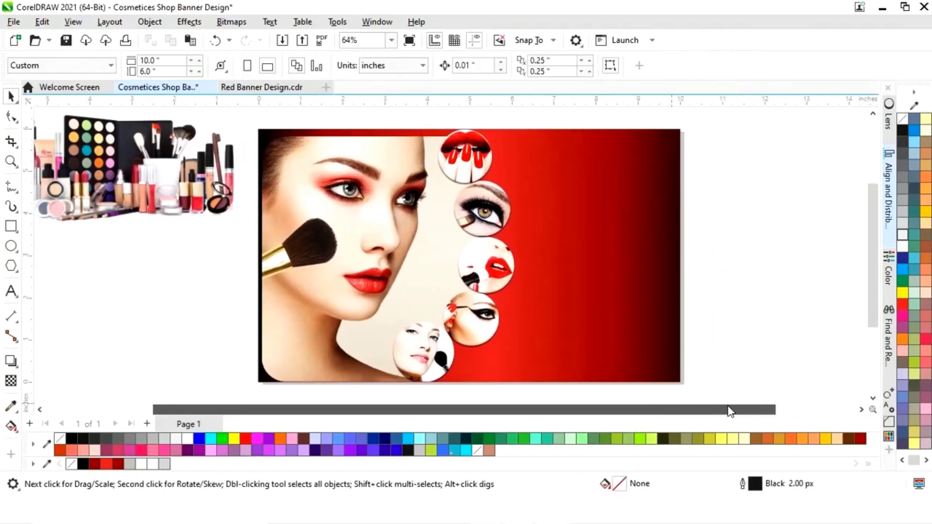
click(588, 292)
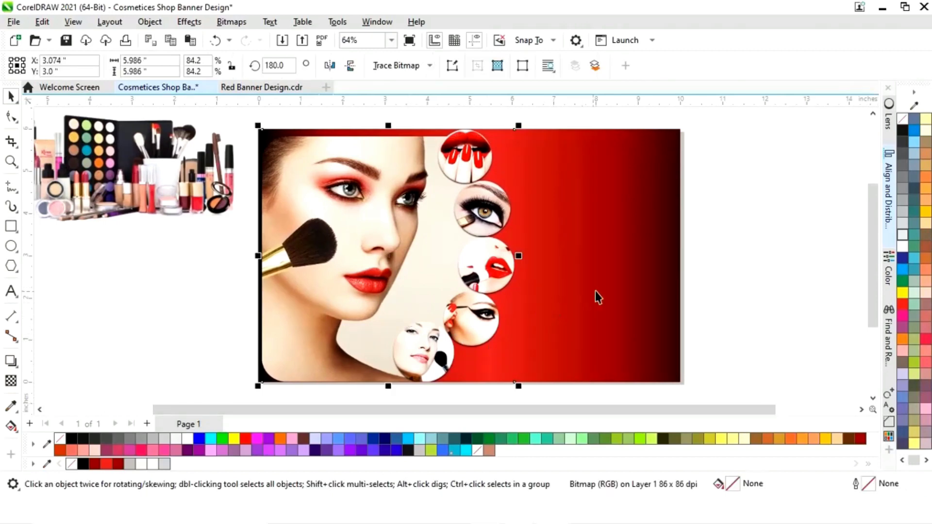
shift+click(597, 291)
key(l)
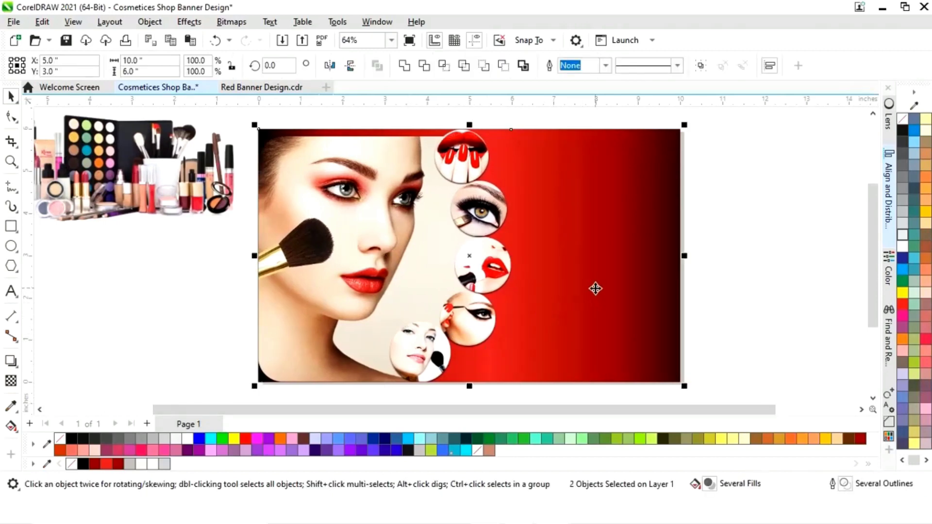
click(743, 251)
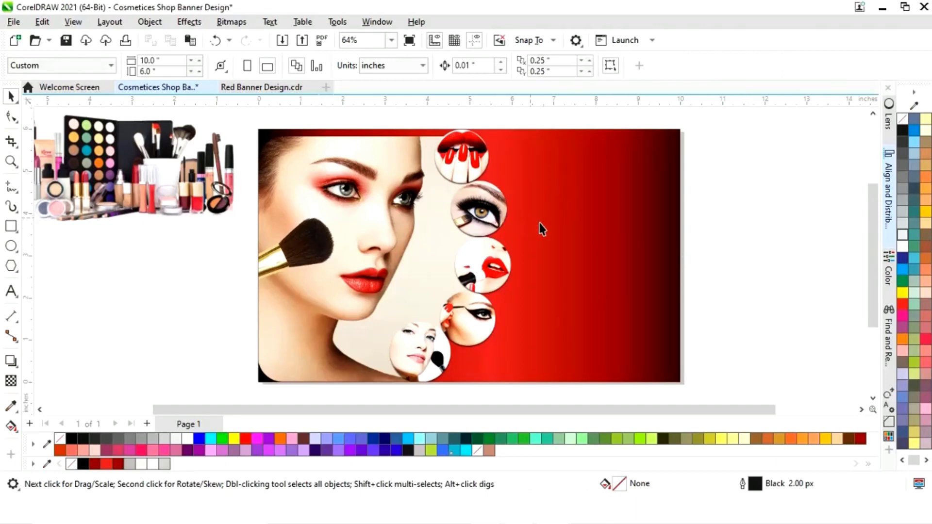
Create a scaled-down copy of the red background rectangle in the banner's lower-right corner.
click(557, 231)
drag(256, 128, 447, 250)
Convert the small gradient rectangle to curves and delete its upper-left node to make it a triangle.
right_click(554, 308)
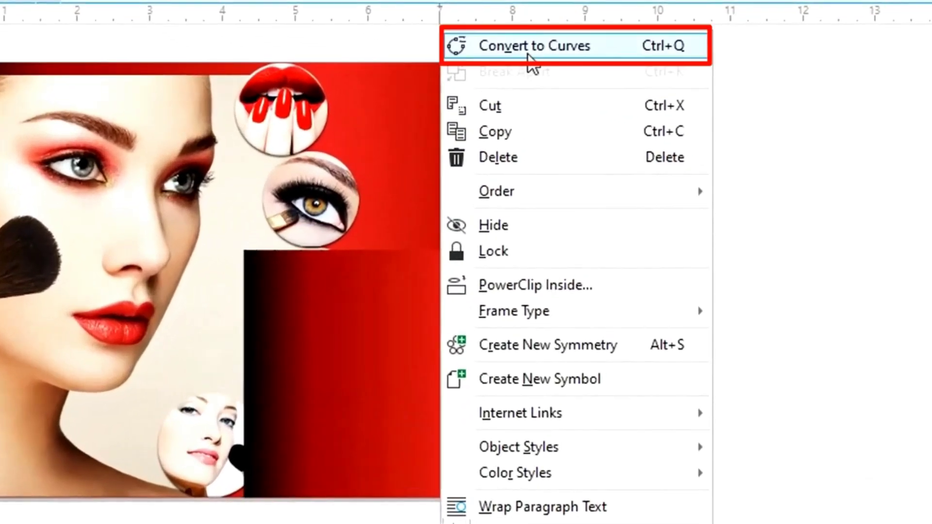
click(555, 72)
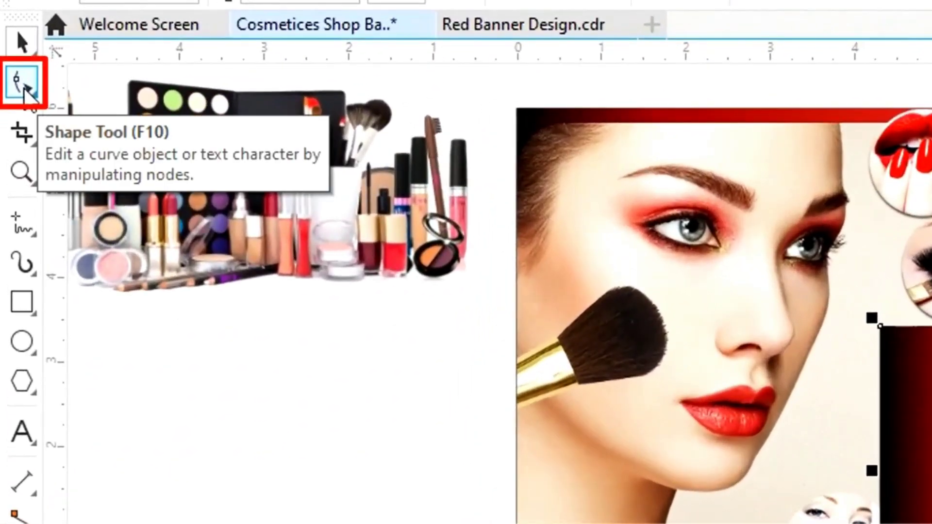
click(24, 89)
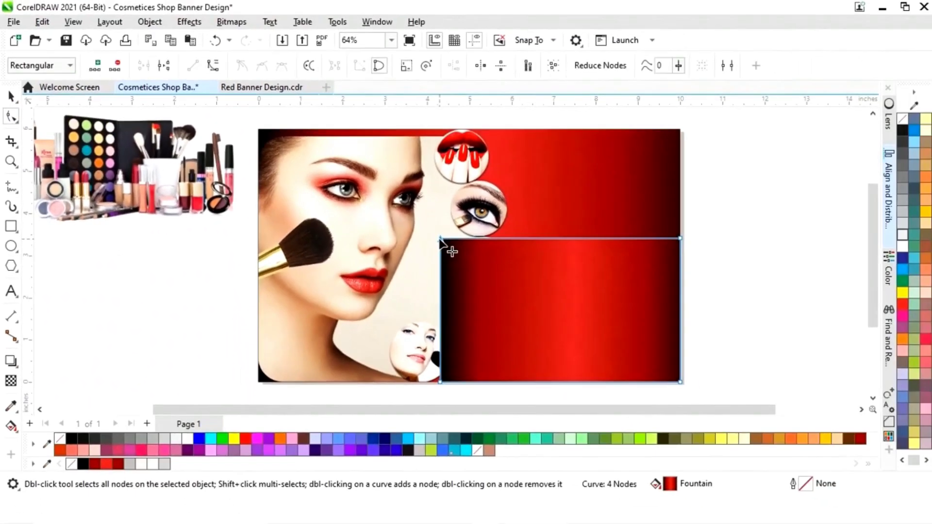
double_click(441, 238)
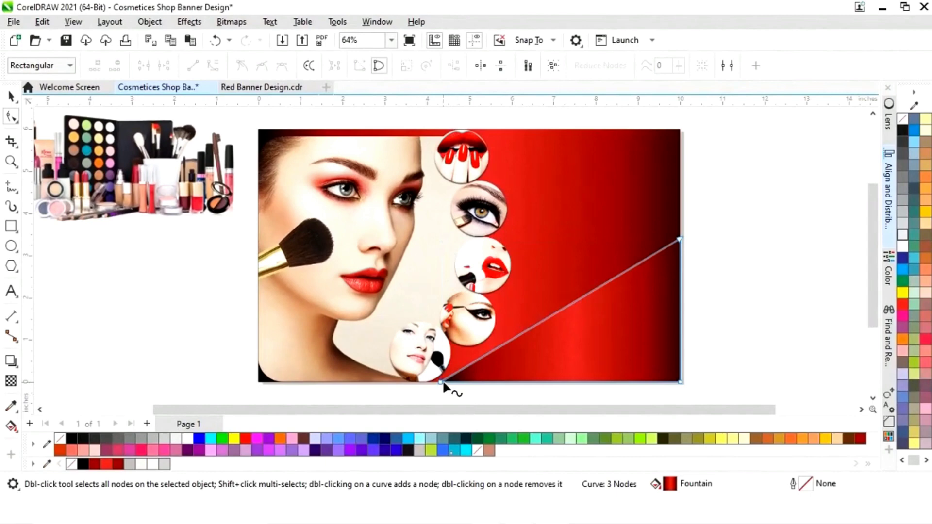
Extend the triangle's lower-left node to about 6.12 inches wide, convert the sloping edge to a curve and bend it into an S-shaped wave.
drag(440, 382, 422, 383)
click(560, 306)
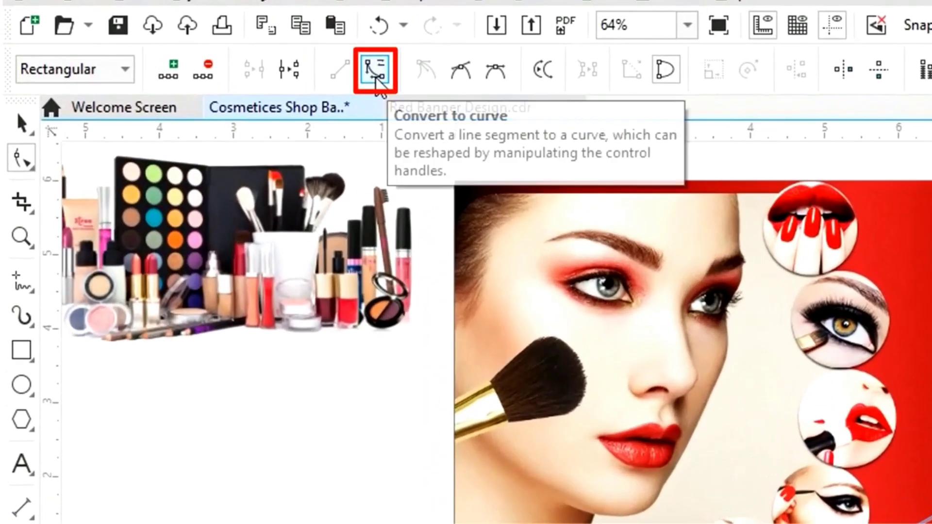
click(285, 74)
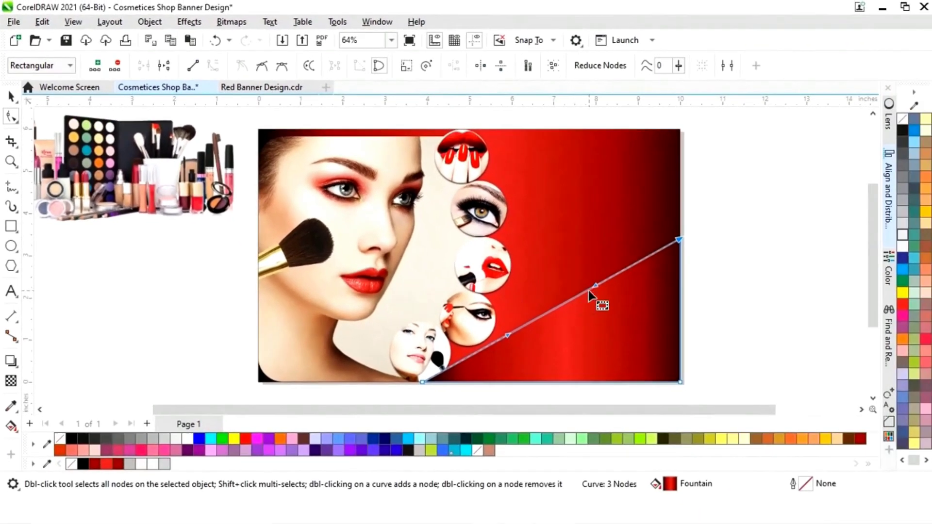
drag(593, 290, 677, 369)
drag(507, 335, 487, 324)
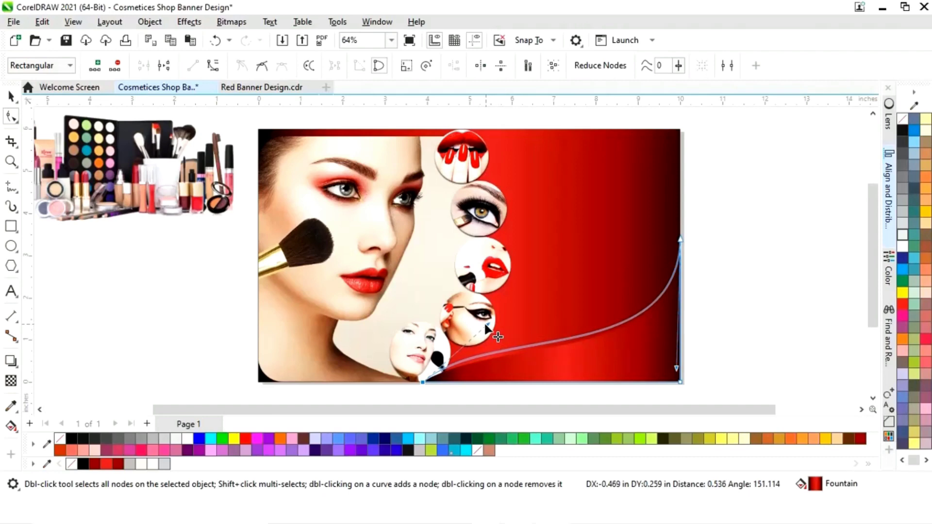
drag(485, 325, 486, 325)
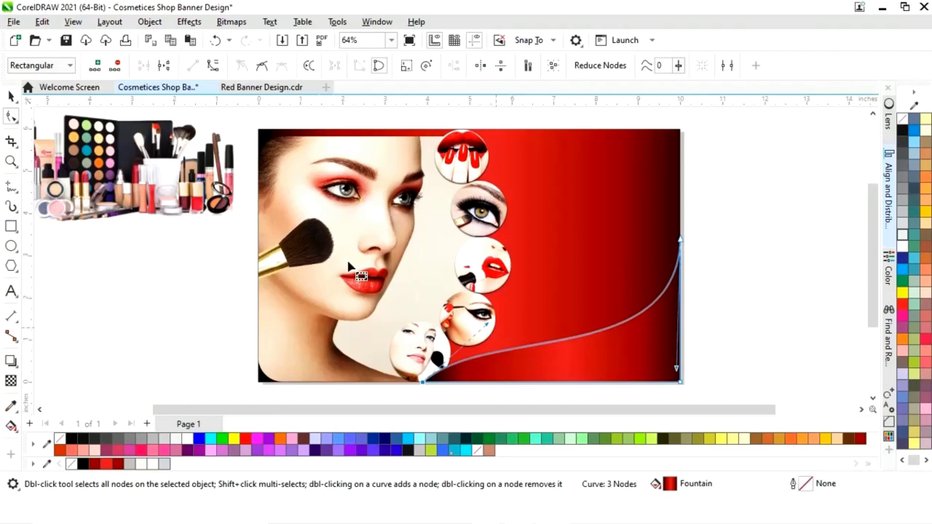
click(12, 99)
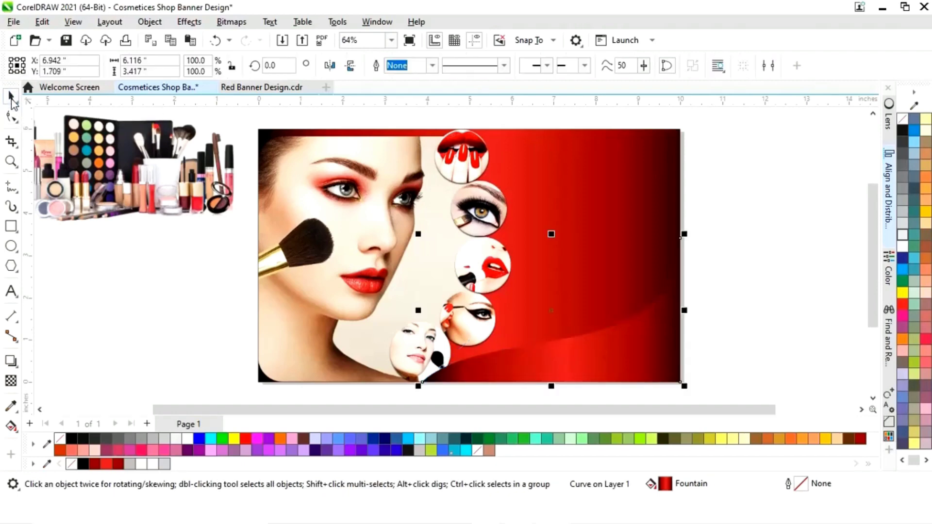
Remove the three intermediate colour stops from the curved shape's fountain fill.
click(11, 426)
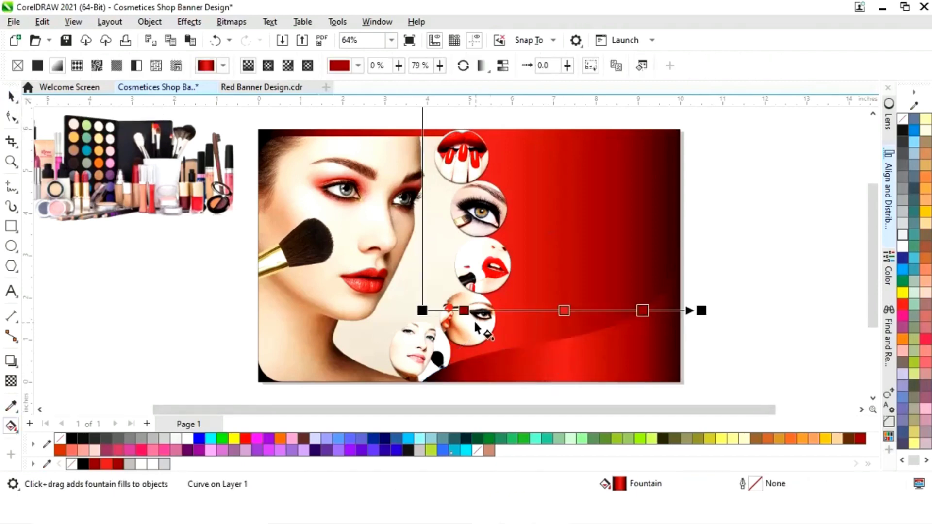
double_click(464, 311)
double_click(564, 310)
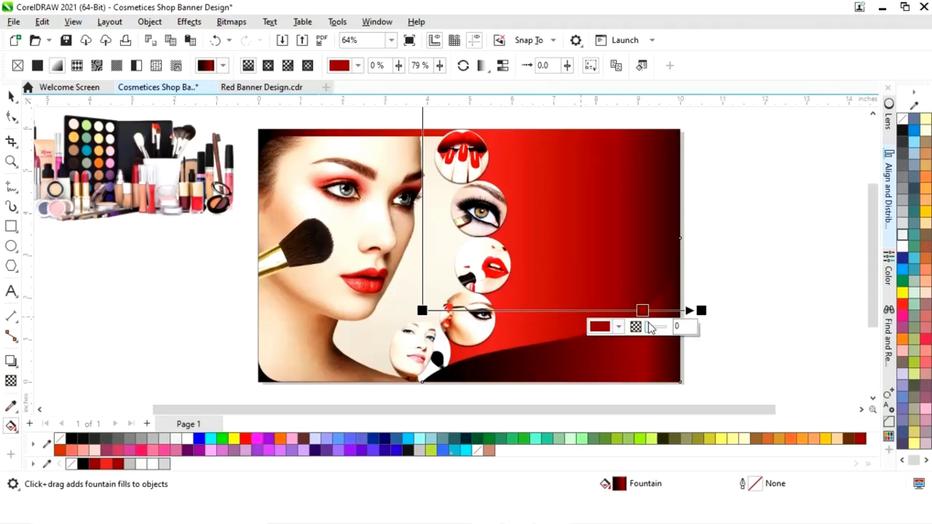
double_click(642, 311)
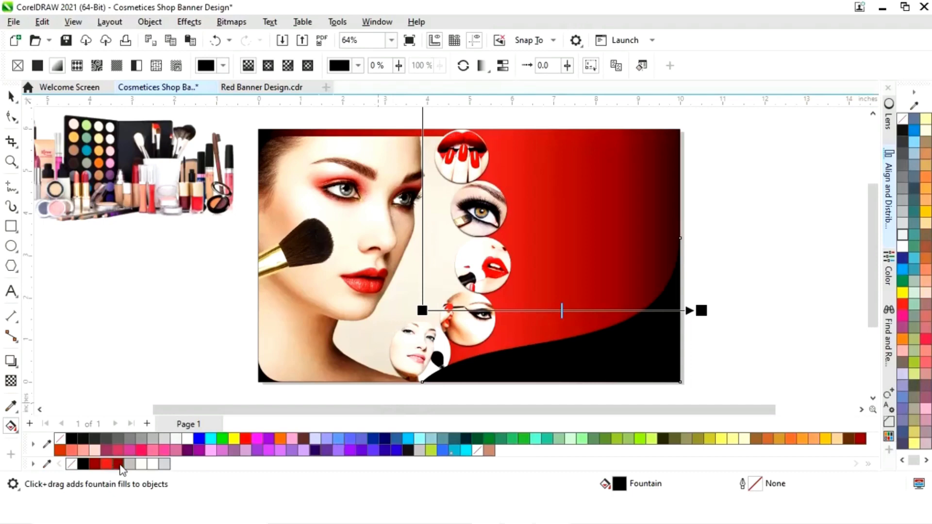
Recolour the curved shape's fountain fill from dark red to white and slant it upward from the shape's lower-left corner.
drag(335, 376, 421, 311)
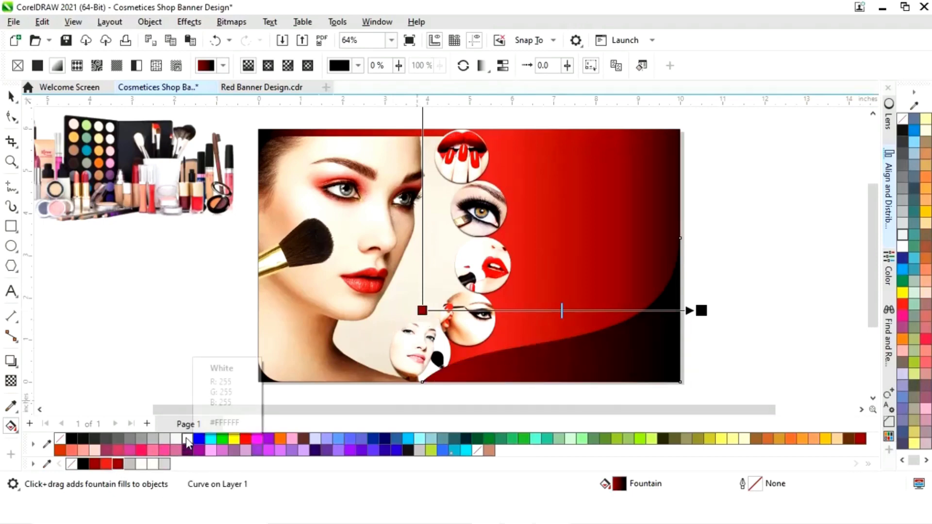
scroll(707, 391, down, 1)
drag(704, 315, 702, 305)
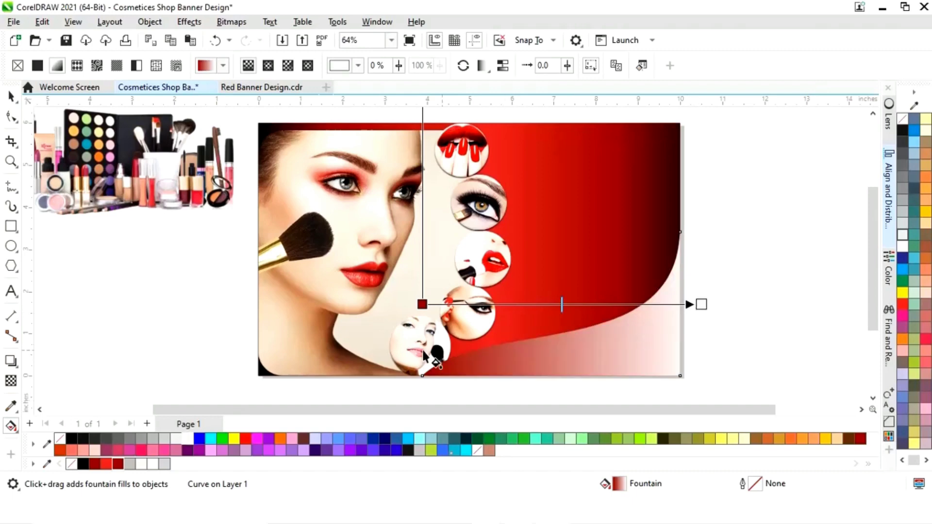
drag(422, 304, 417, 376)
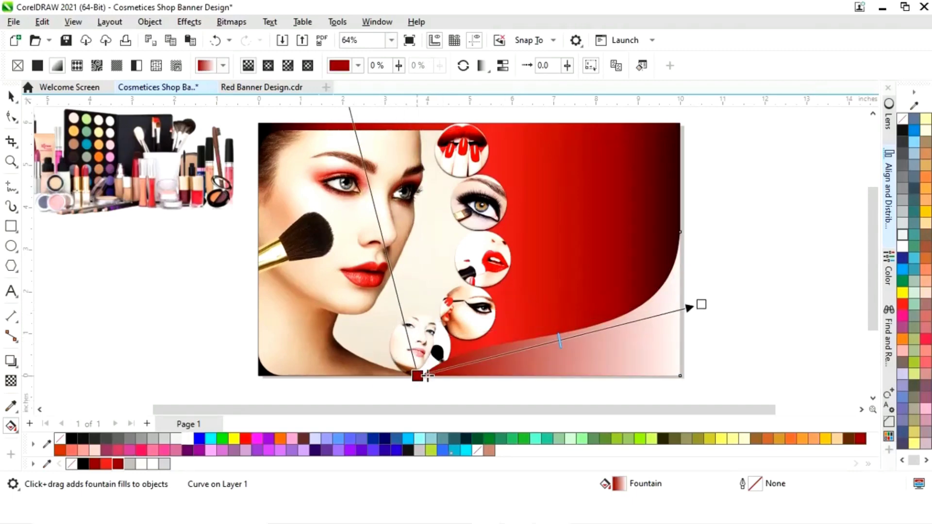
drag(701, 304, 702, 304)
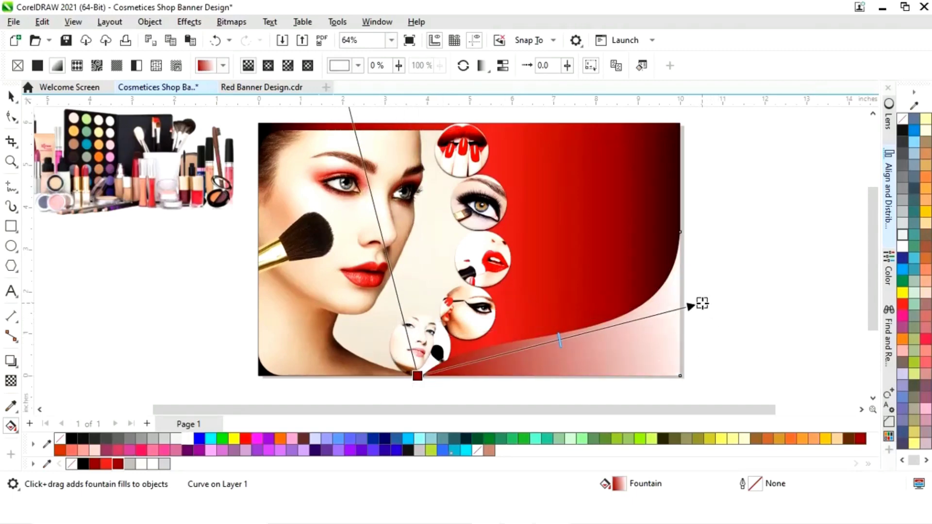
click(11, 96)
click(735, 320)
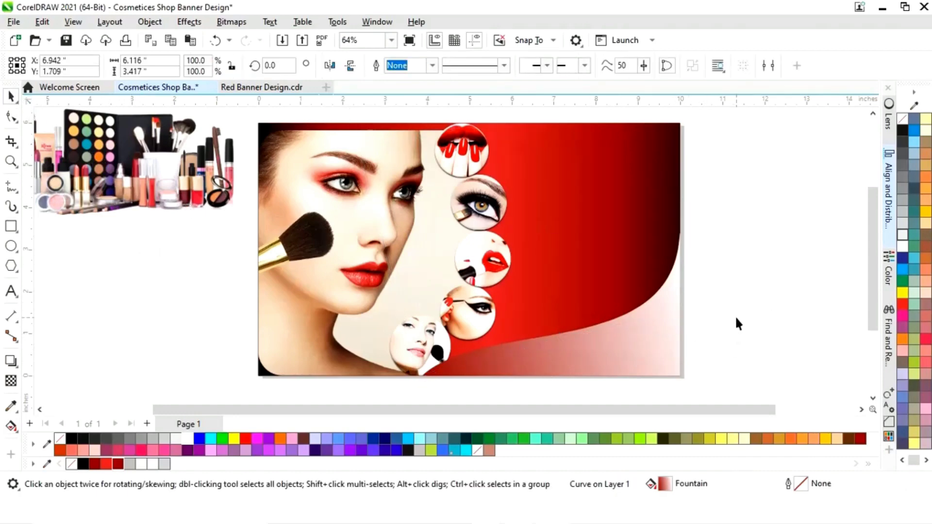
Create a copy of the red-to-white curved shape scaled to about 95.4%, anchored at its lower-right corner.
click(584, 342)
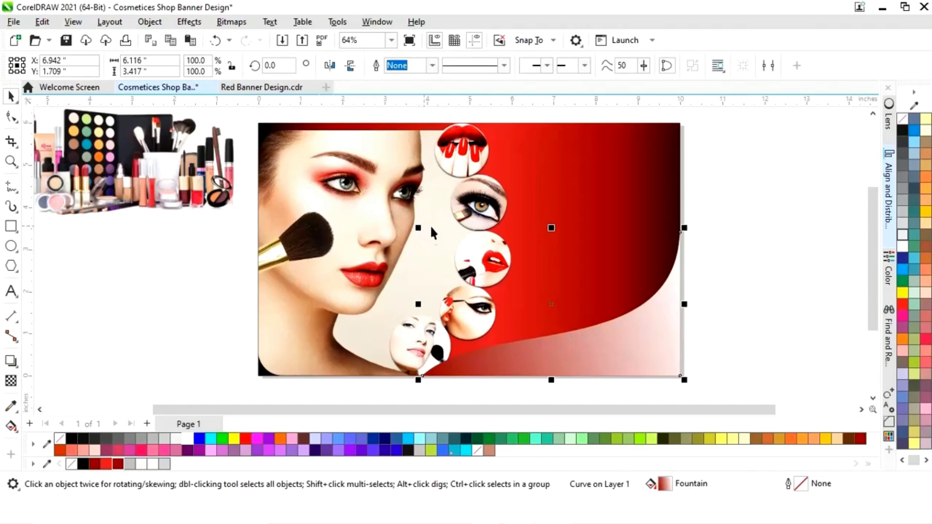
drag(418, 228, 430, 235)
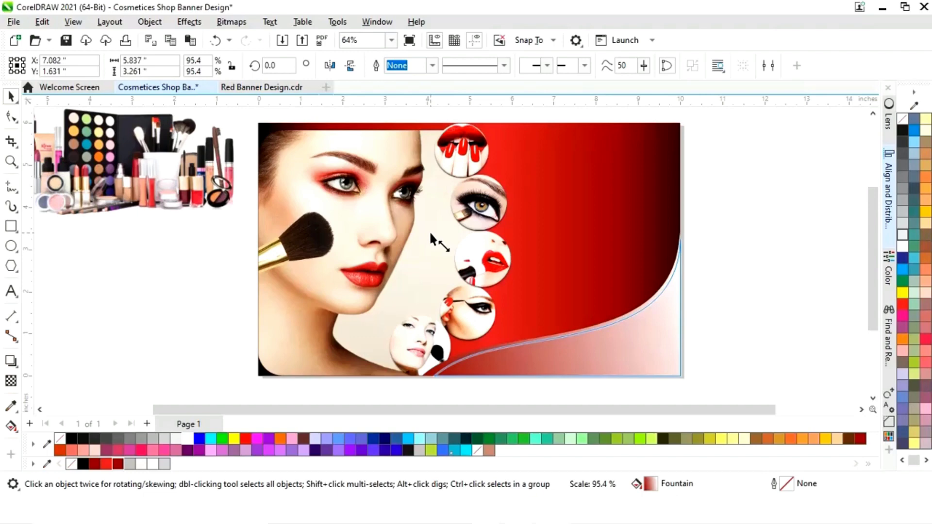
drag(429, 231, 429, 231)
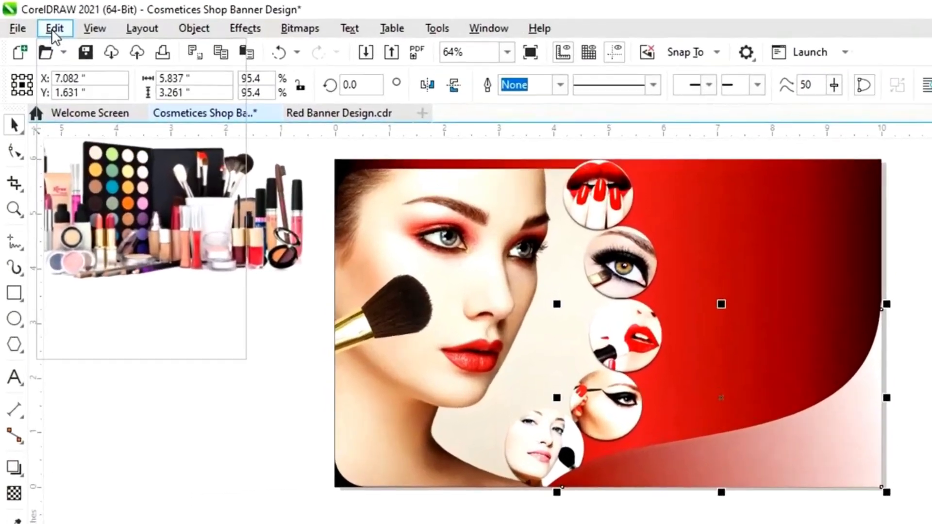
Copy only the Fill property from the red background rectangle to the 95.4% curved copy.
click(42, 21)
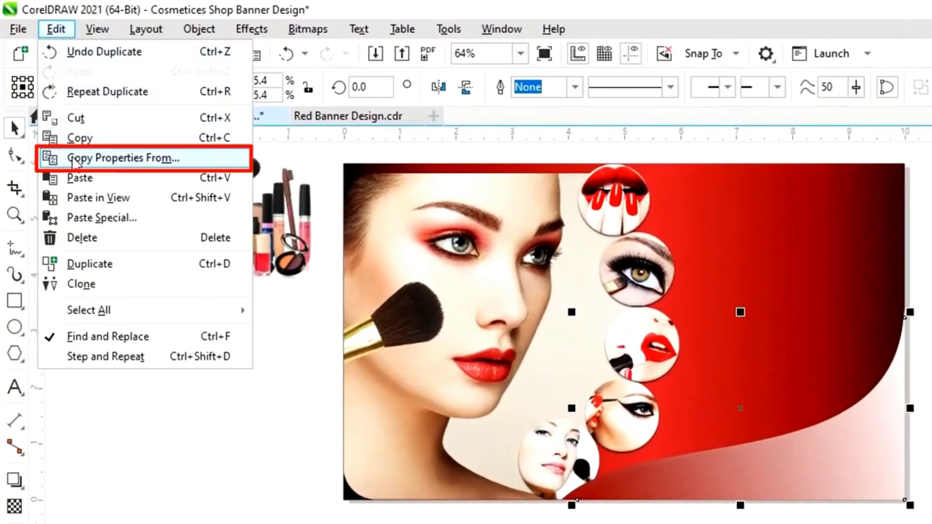
click(73, 161)
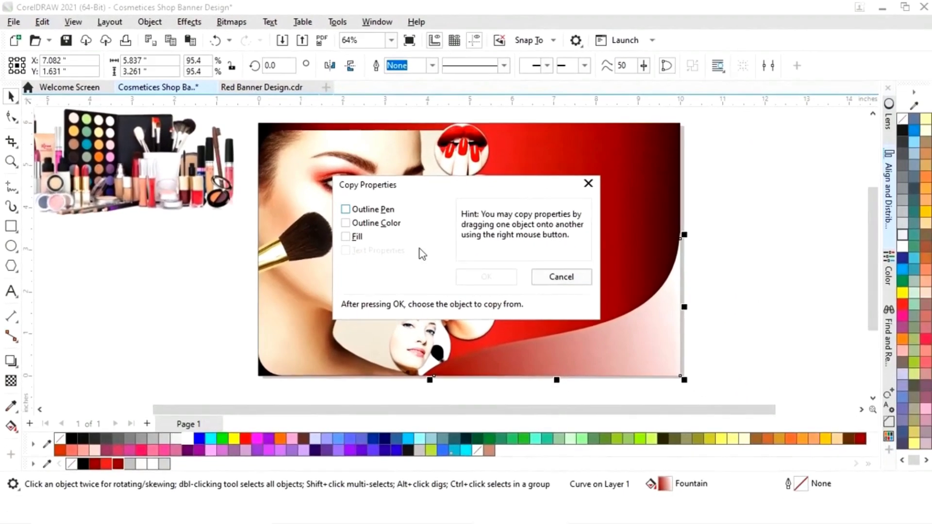
click(346, 236)
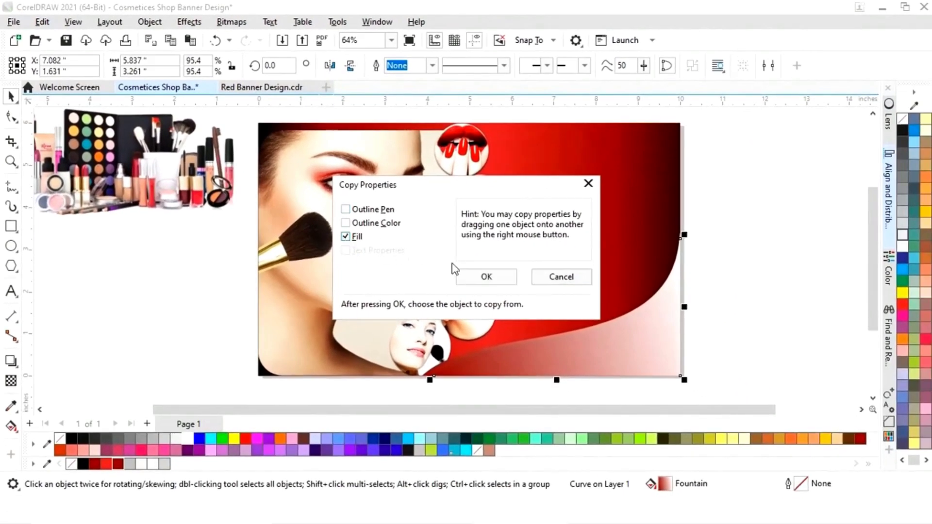
click(486, 276)
click(634, 187)
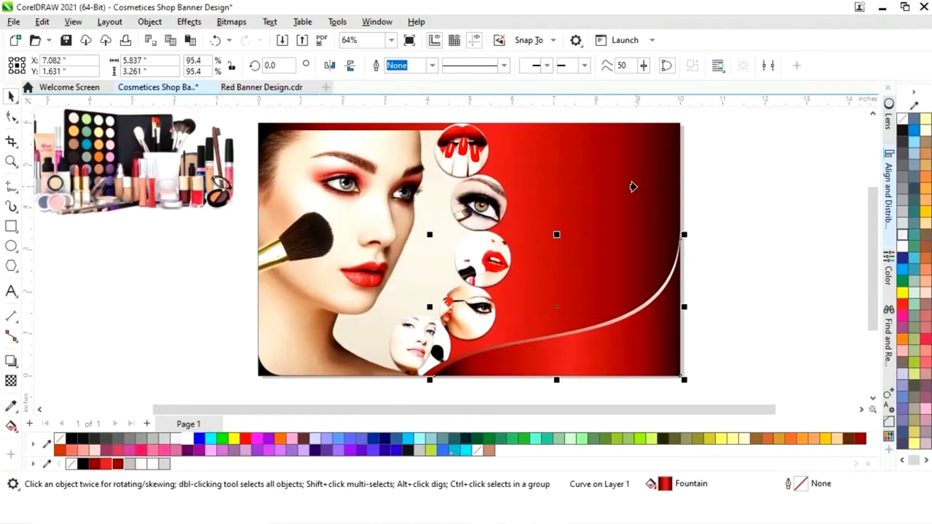
click(726, 304)
Create another copy of the red-to-white curved shape scaled to about 91%, leaving a red stripe between the two pale shapes.
click(639, 343)
key(Escape)
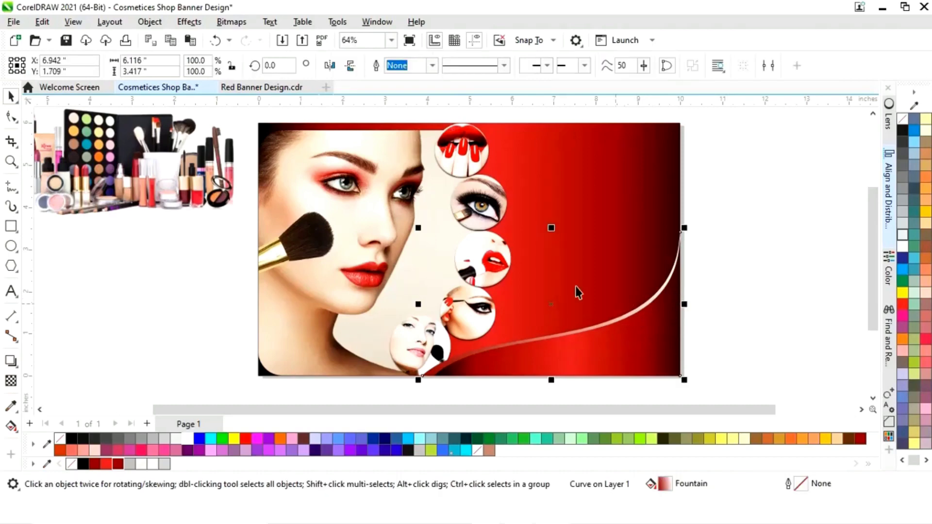
drag(418, 228, 441, 241)
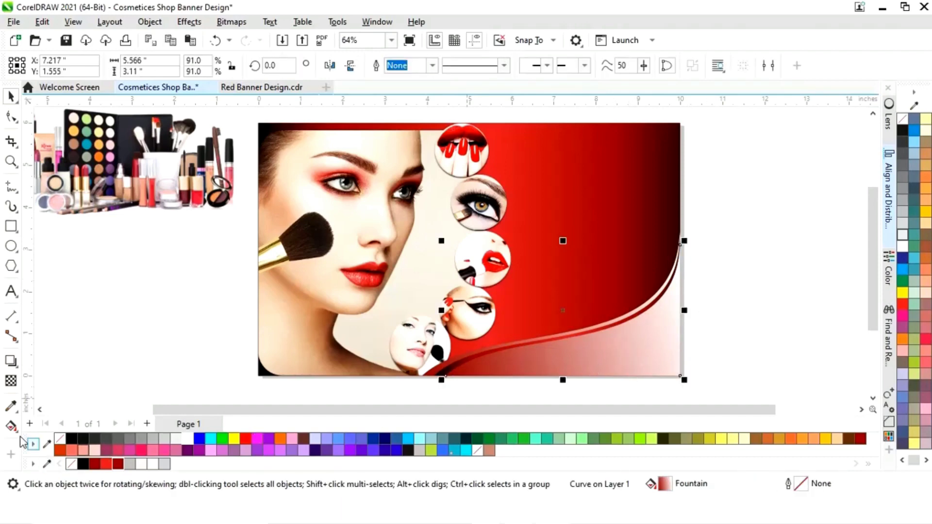
Shift the gradient midpoint of the smallest curved shape toward its dark red end to enlarge the white area.
click(10, 426)
drag(571, 346, 510, 360)
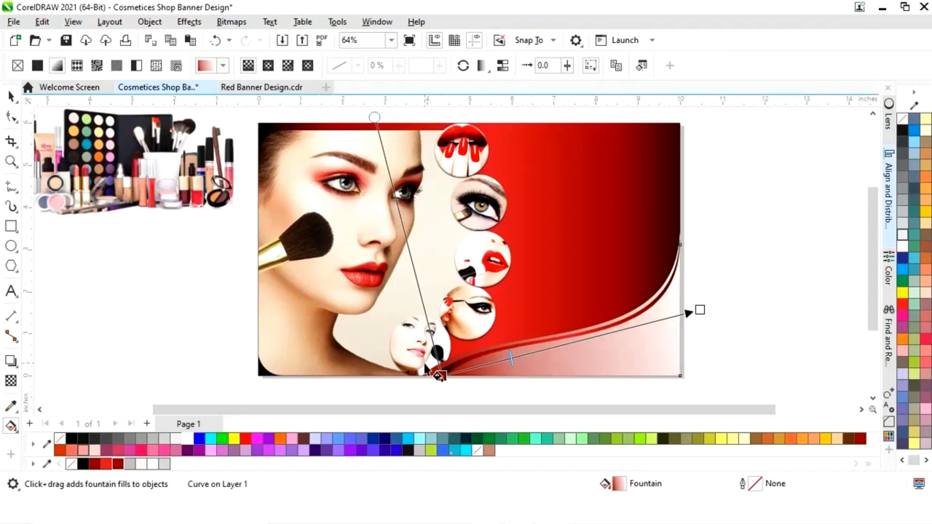
click(11, 97)
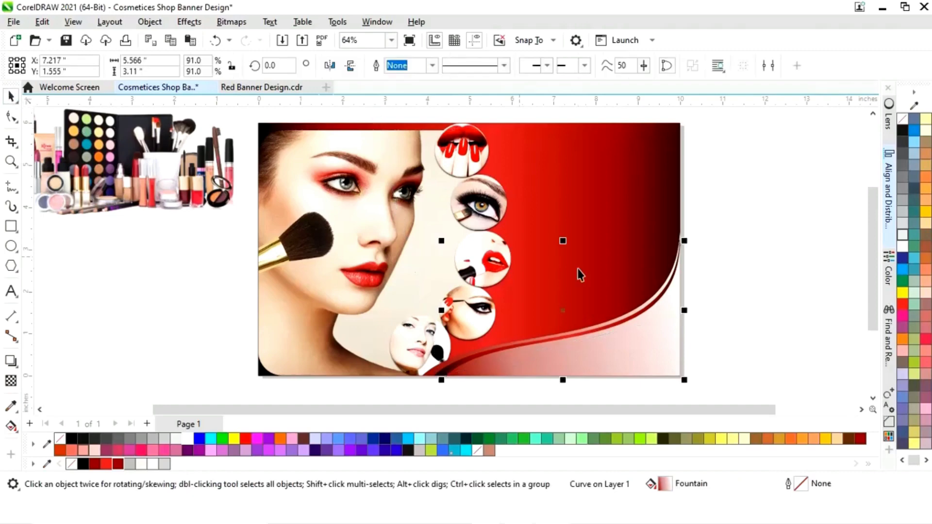
click(754, 243)
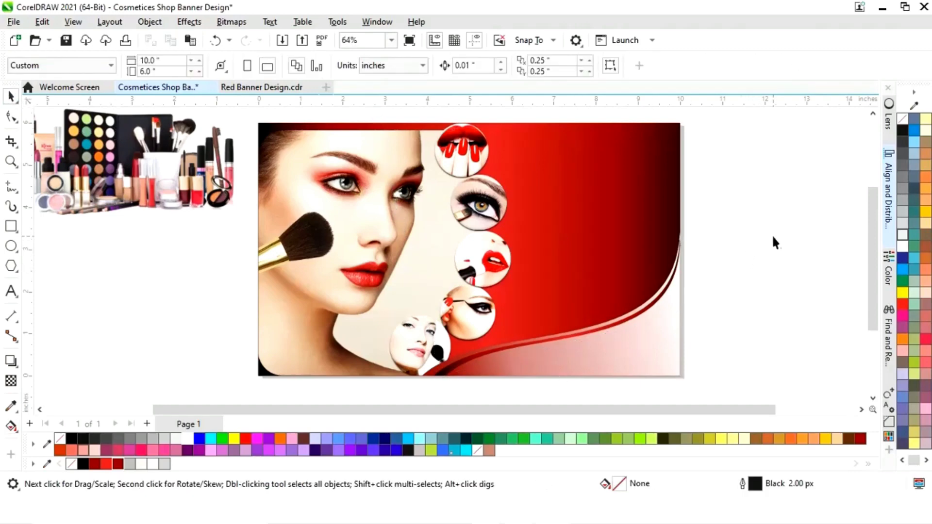
Place the makeup products photo on the banner's red area above the curve and shrink it to about 3.52 by 1.61 inches.
drag(872, 296, 871, 293)
click(210, 215)
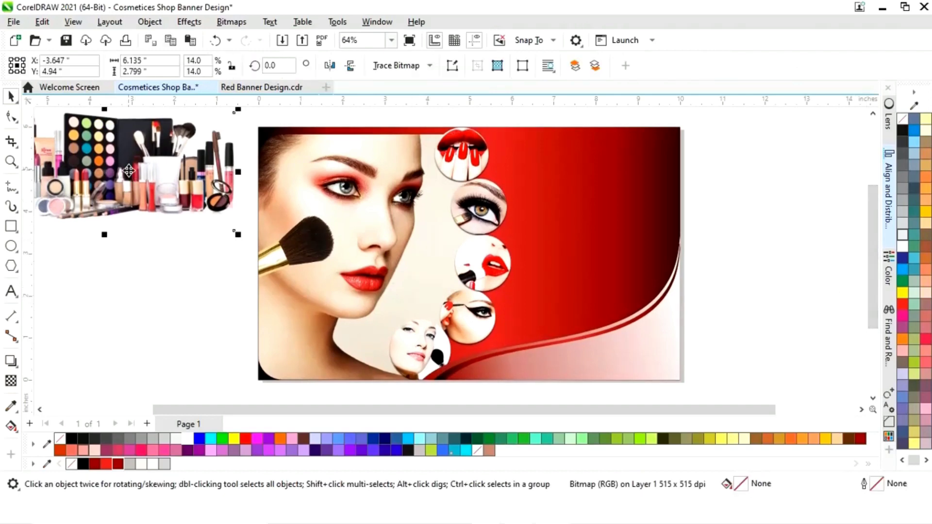
drag(199, 170, 601, 289)
drag(706, 228, 593, 281)
drag(519, 314, 597, 285)
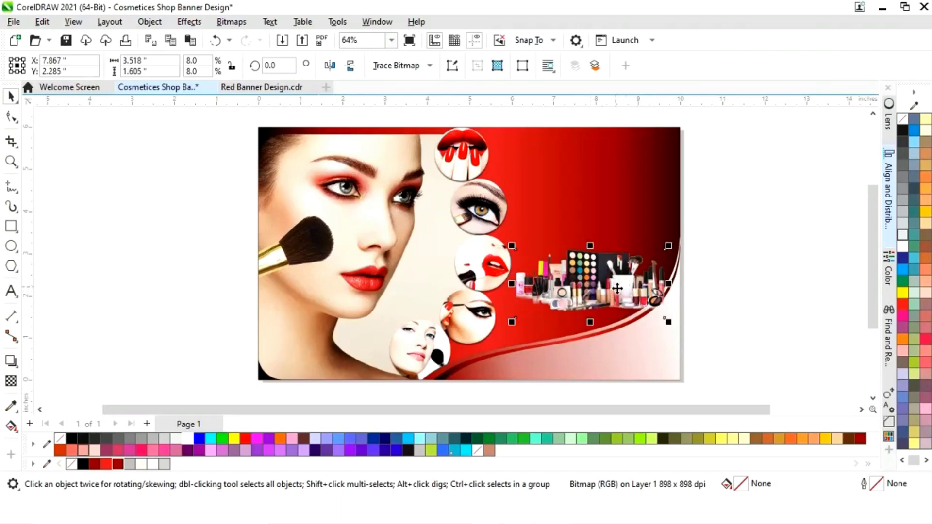
Add a perspective drop shadow to the makeup products photo, cast straight down at 270° from its upper edge.
key(z)
drag(465, 211, 700, 370)
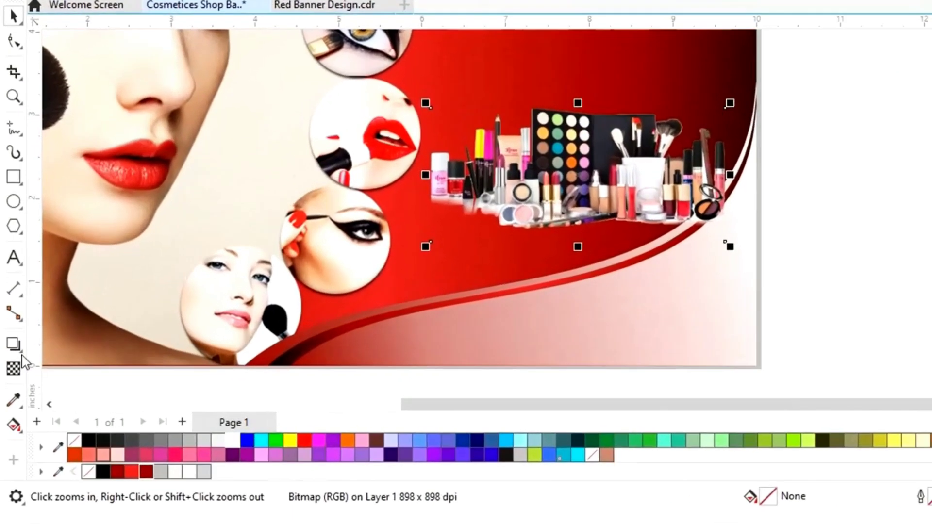
click(15, 365)
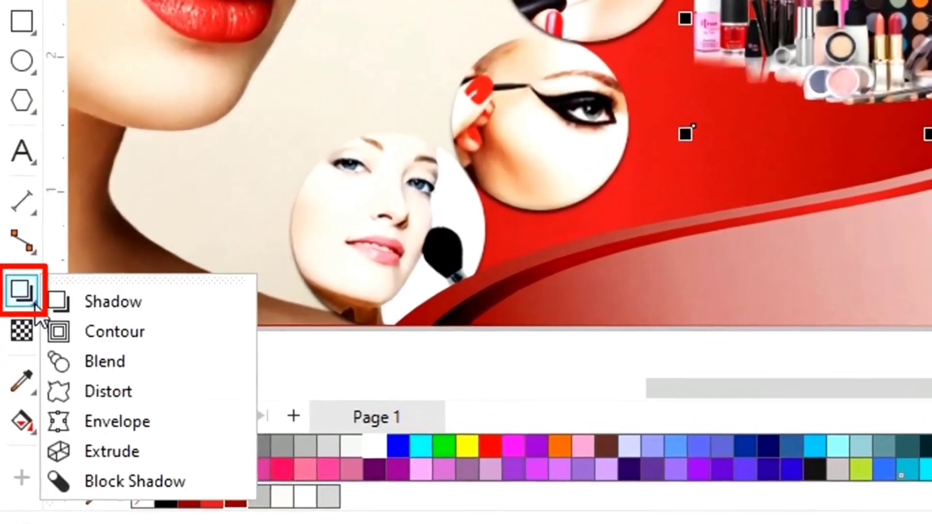
click(140, 309)
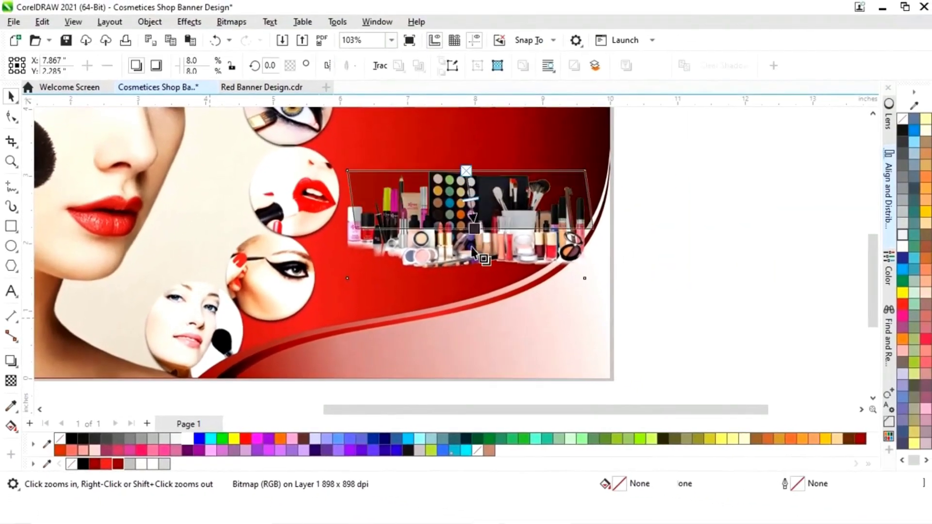
drag(931, 0, 931, 118)
drag(469, 272, 465, 289)
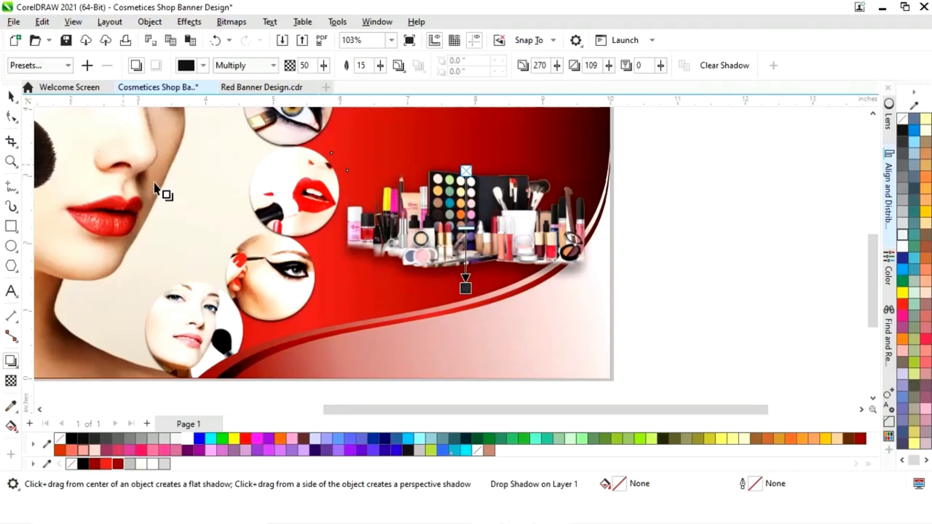
click(10, 96)
click(707, 260)
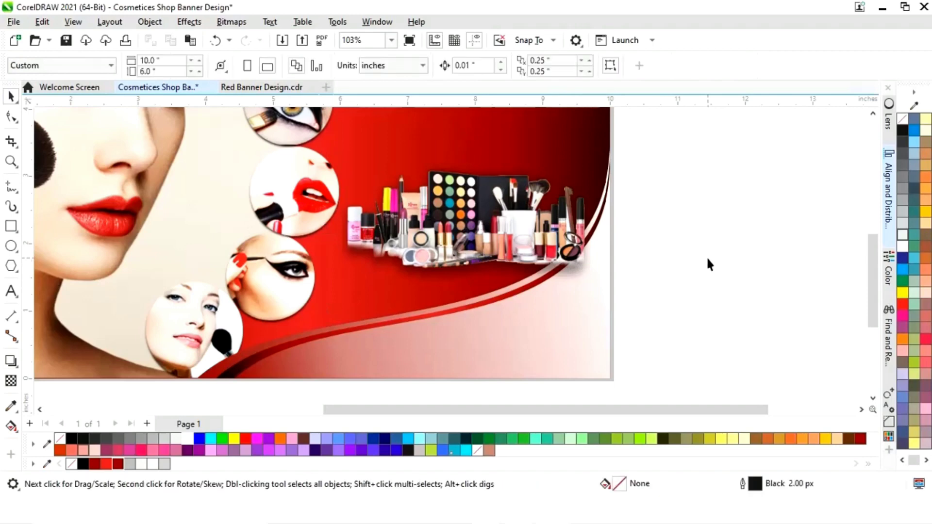
Send the makeup products photo backward in the stacking order so it sits behind the curved shapes.
scroll(706, 256, down, 2)
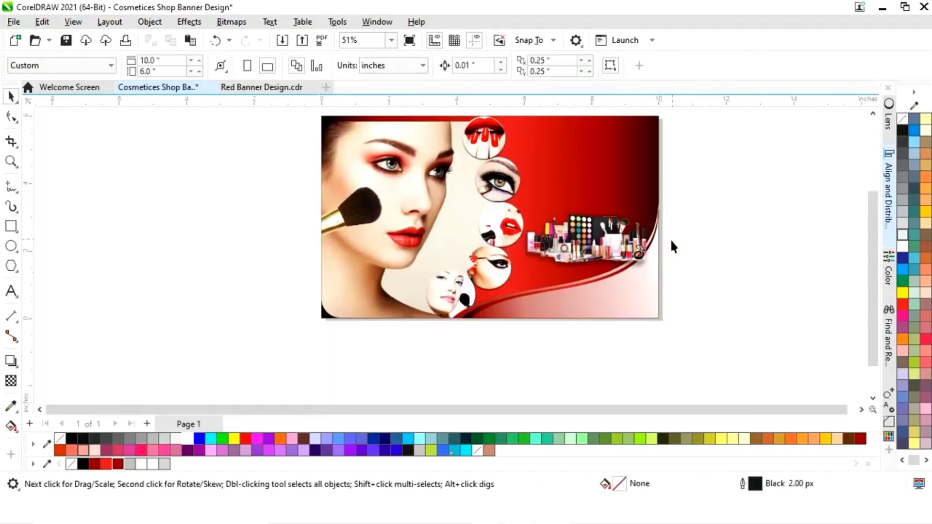
click(600, 250)
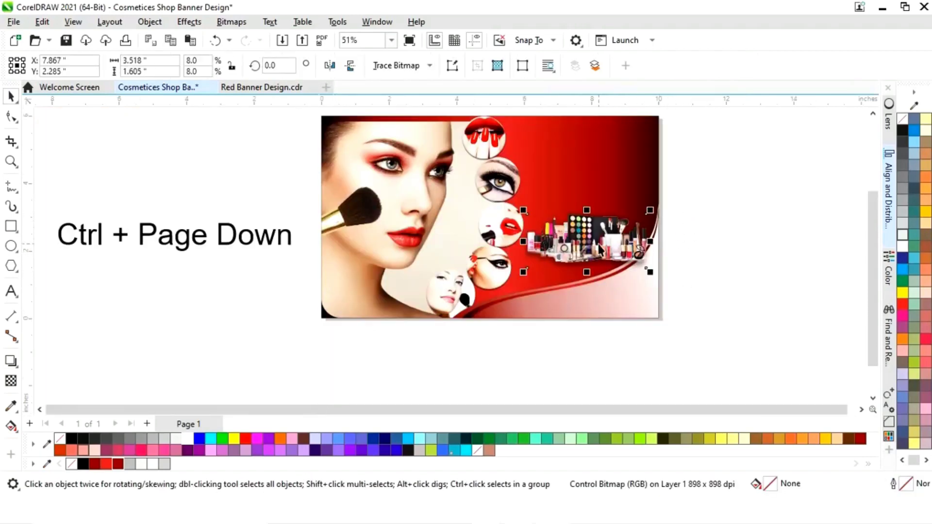
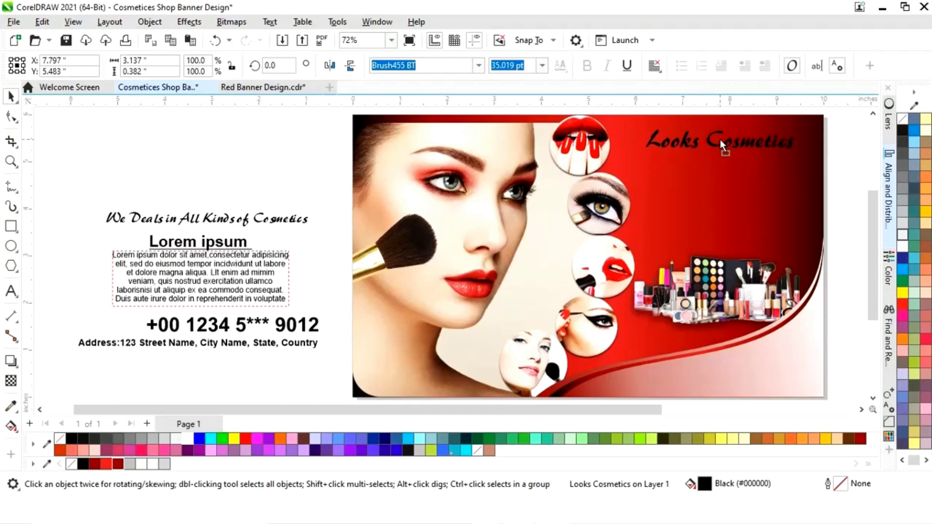
Place the "We Deals in All Kinds of Cosmetics" tagline and the Lorem ipsum heading with its paragraph under the "Looks Cosmetics" title.
click(720, 139)
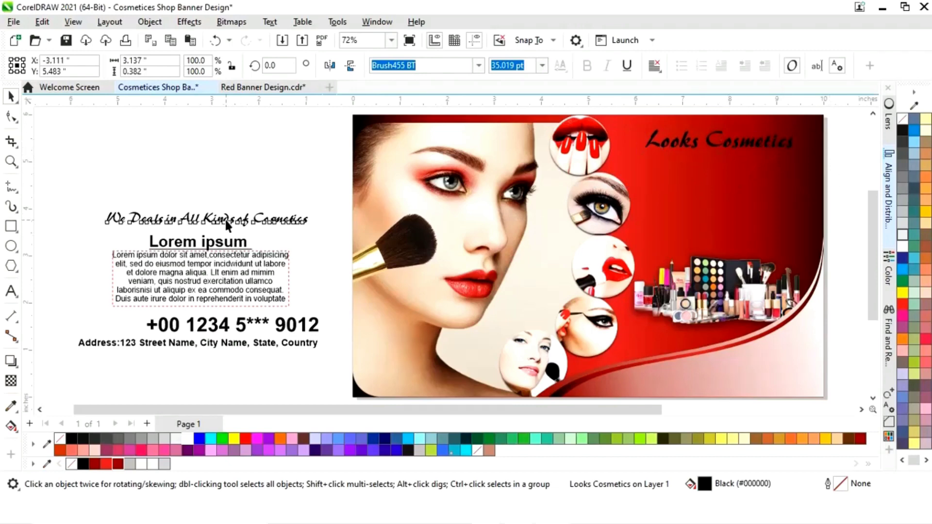
click(208, 217)
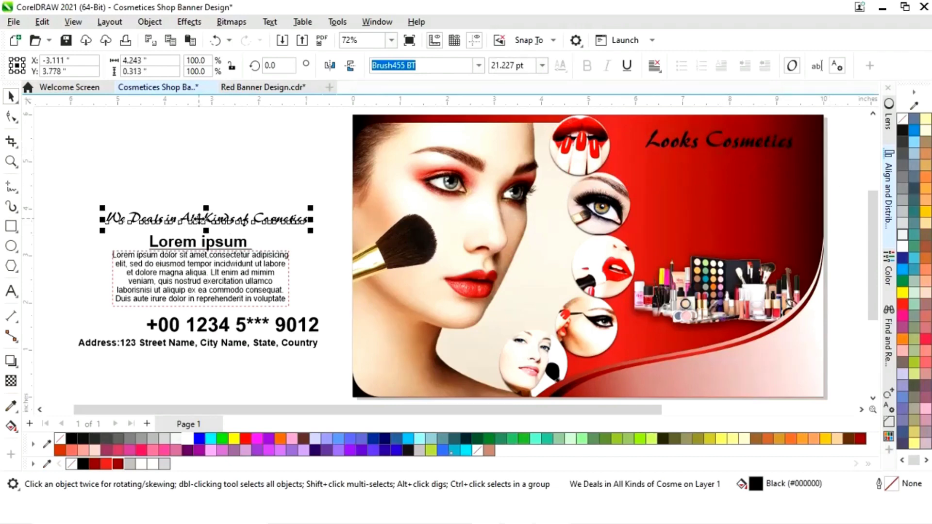
drag(200, 219, 706, 161)
drag(94, 225, 296, 313)
drag(196, 276, 721, 212)
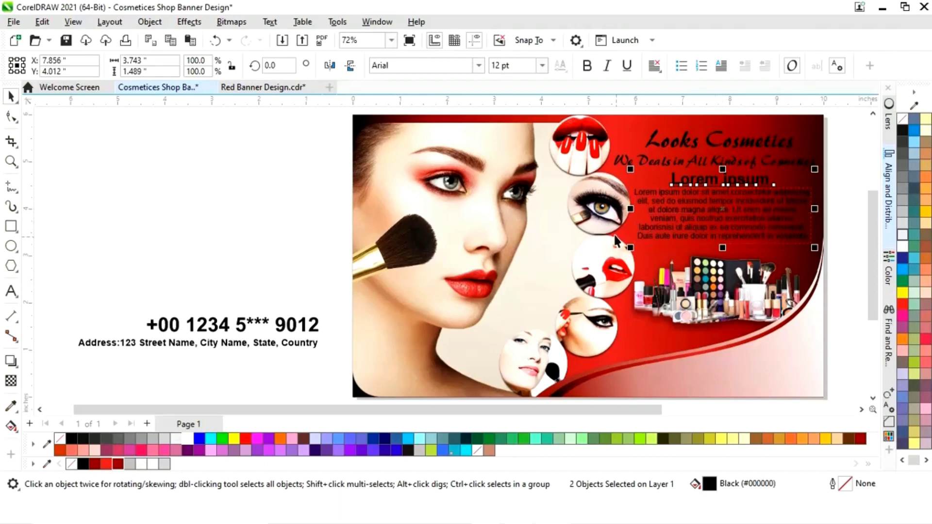
click(290, 245)
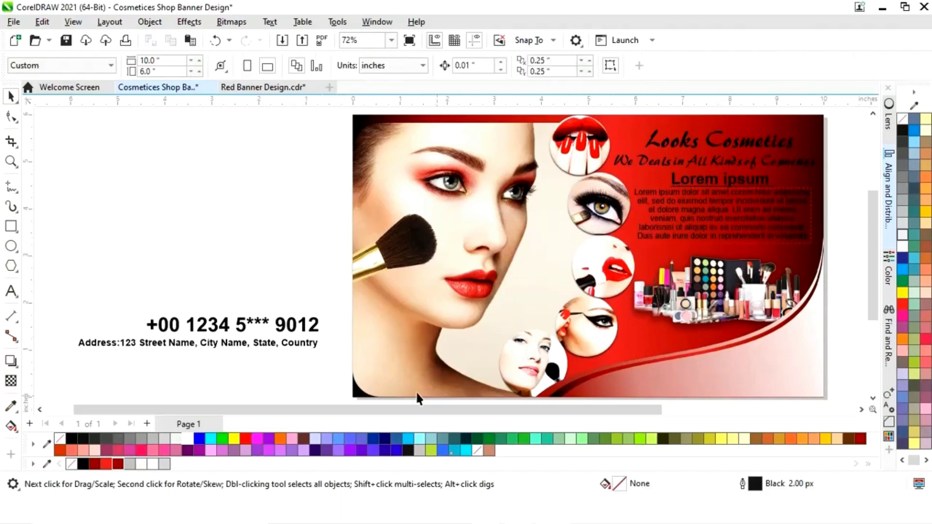
Move the phone number and address lines onto the banner's pale lower curve and shrink them together to about 4.62 by 0.60 inches.
drag(584, 404, 606, 410)
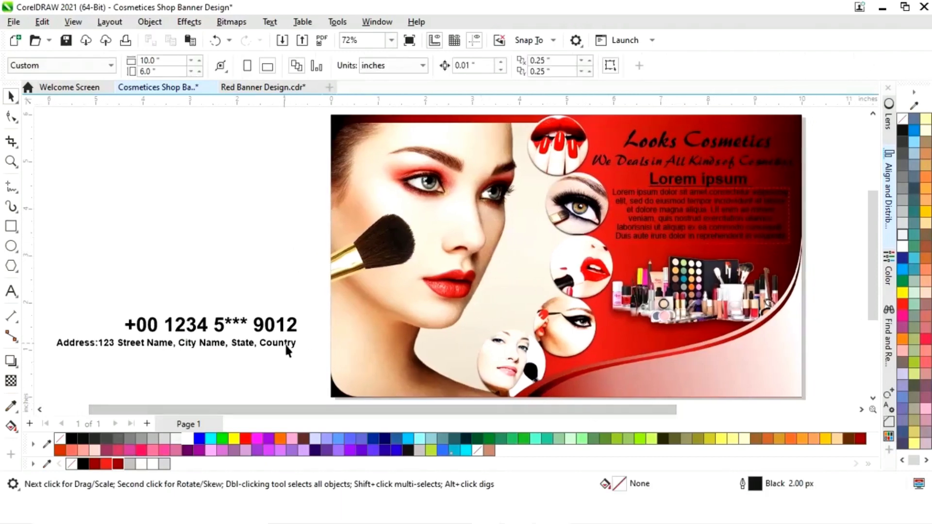
click(274, 329)
shift+click(267, 343)
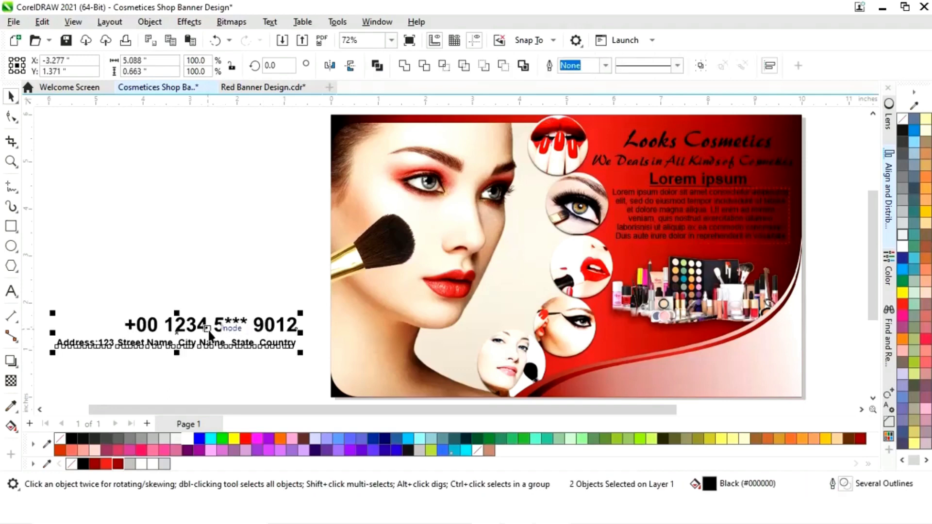
drag(180, 332, 678, 378)
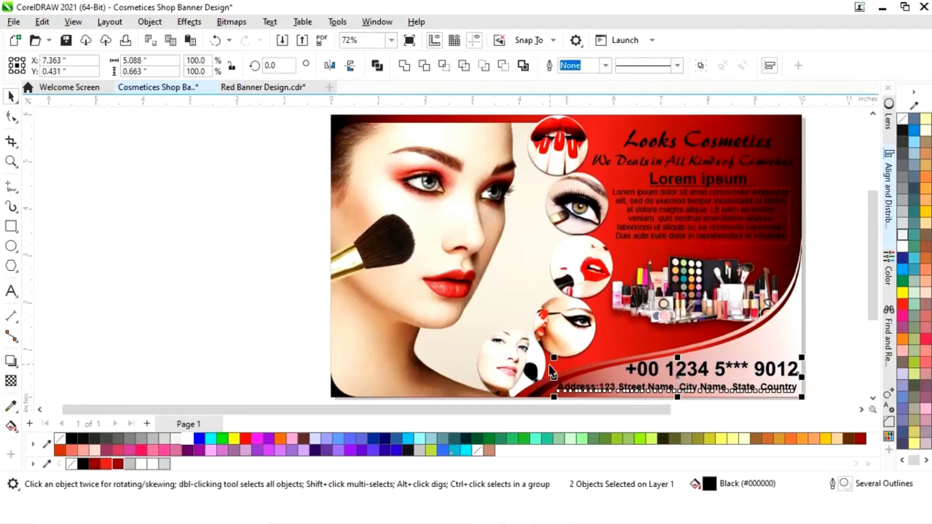
mouse_move(554, 358)
mouse_down()
mouse_move(563, 368)
mouse_move(554, 359)
mouse_up()
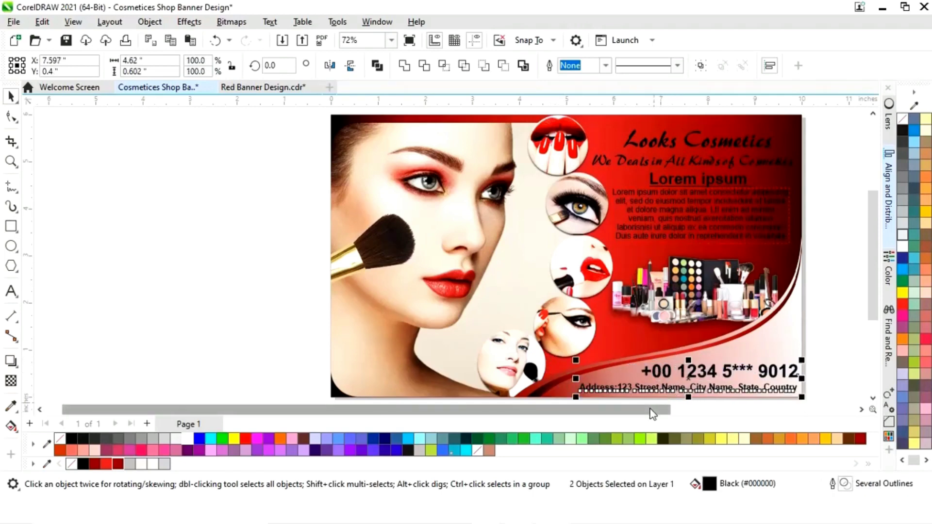
drag(652, 410, 714, 412)
click(742, 347)
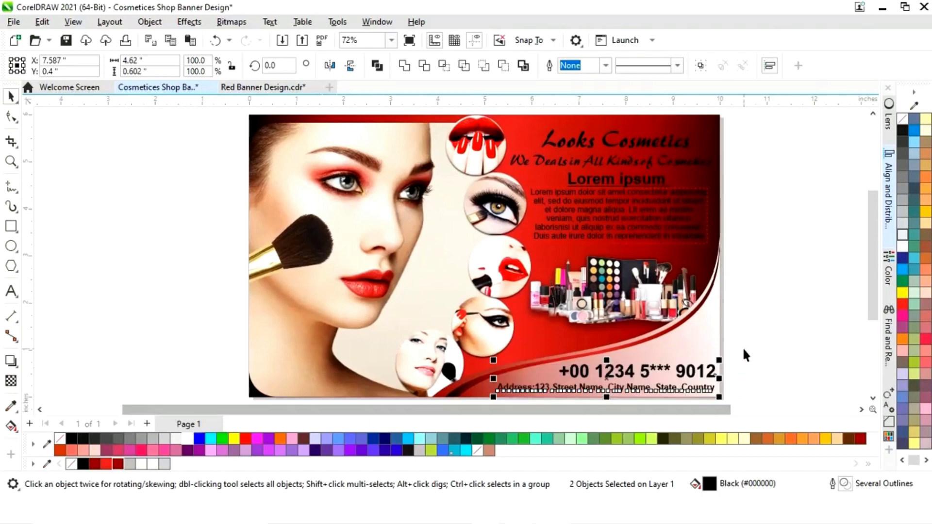
click(703, 378)
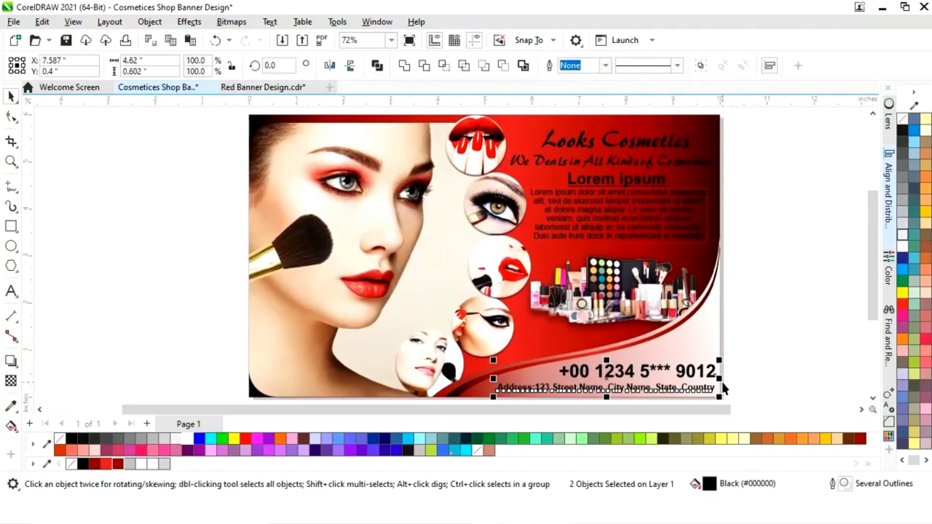
click(753, 346)
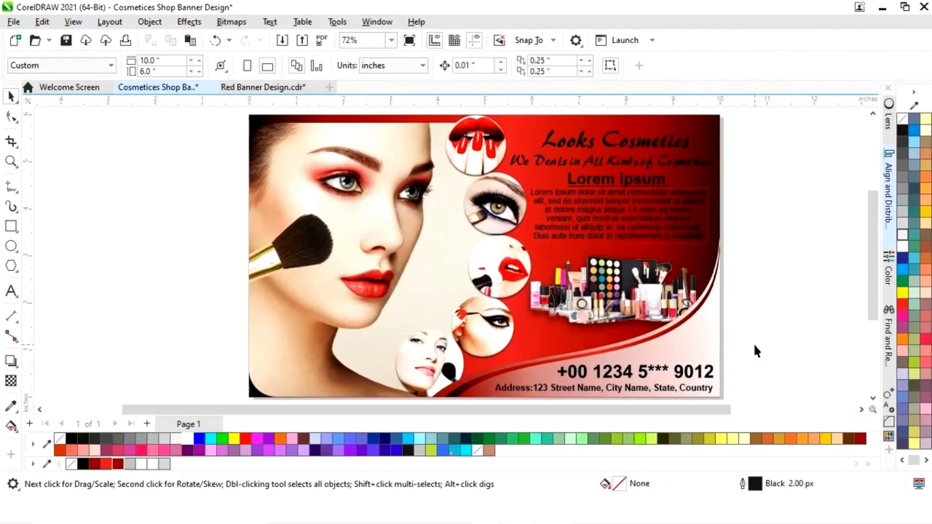
Add a one-step outside contour with a 0.022 inch offset to the "Looks Cosmetics" title.
scroll(743, 322, right, 1)
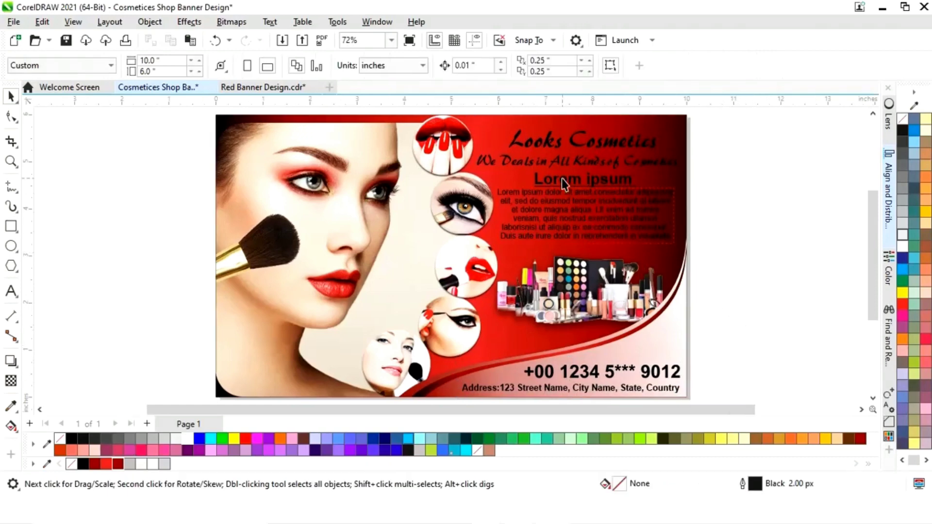
key(z)
drag(465, 114, 705, 214)
key(space)
click(542, 201)
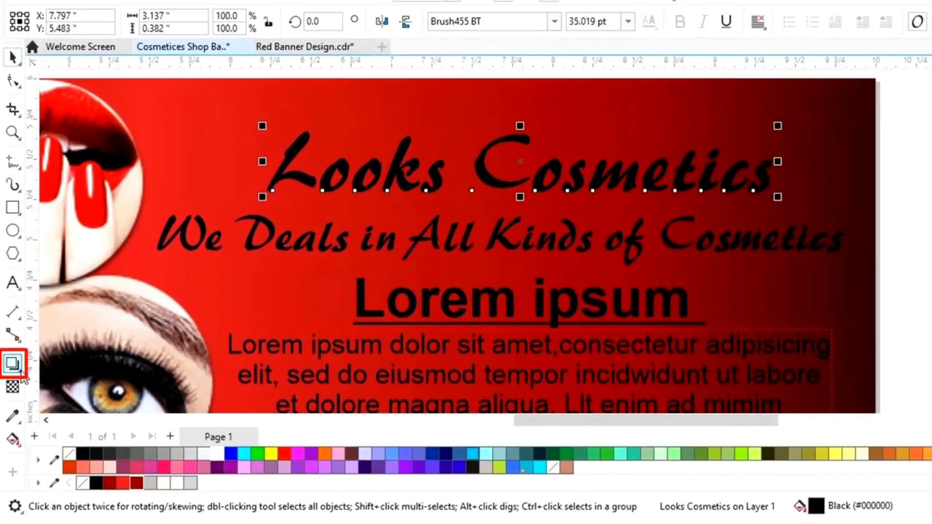
click(12, 362)
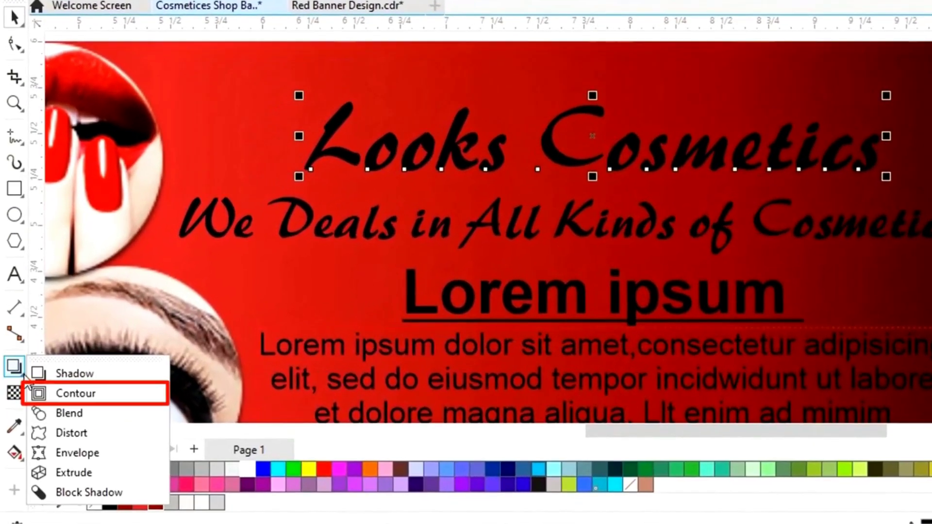
click(78, 394)
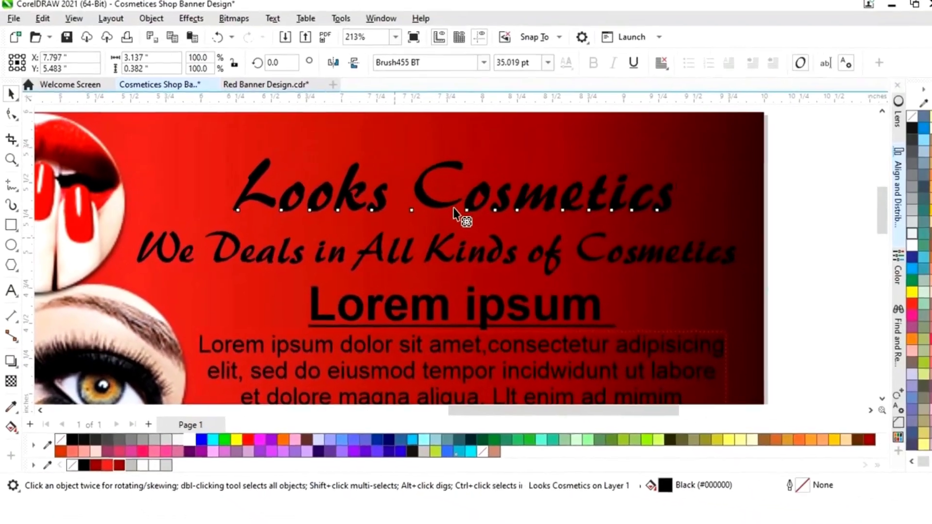
drag(451, 162, 449, 216)
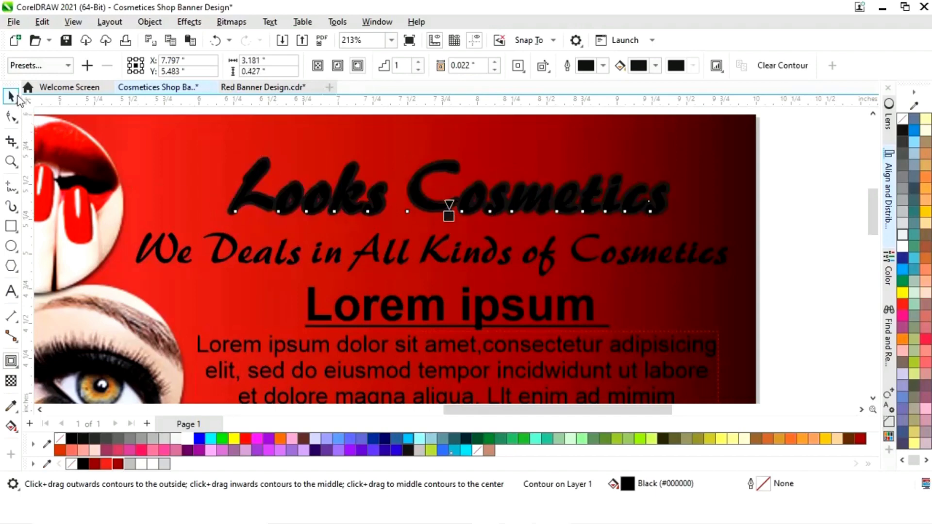
Break the title's contour apart into a separate shape behind the text.
click(12, 98)
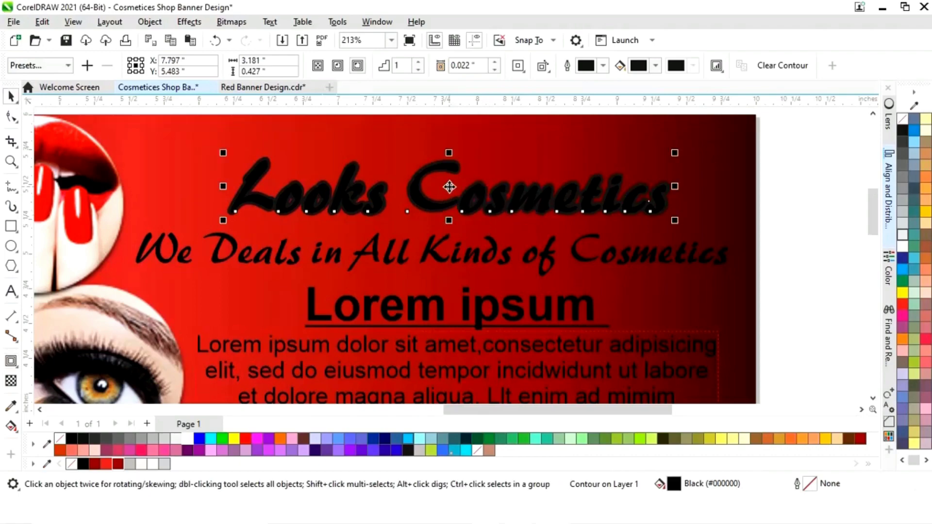
right_click(449, 187)
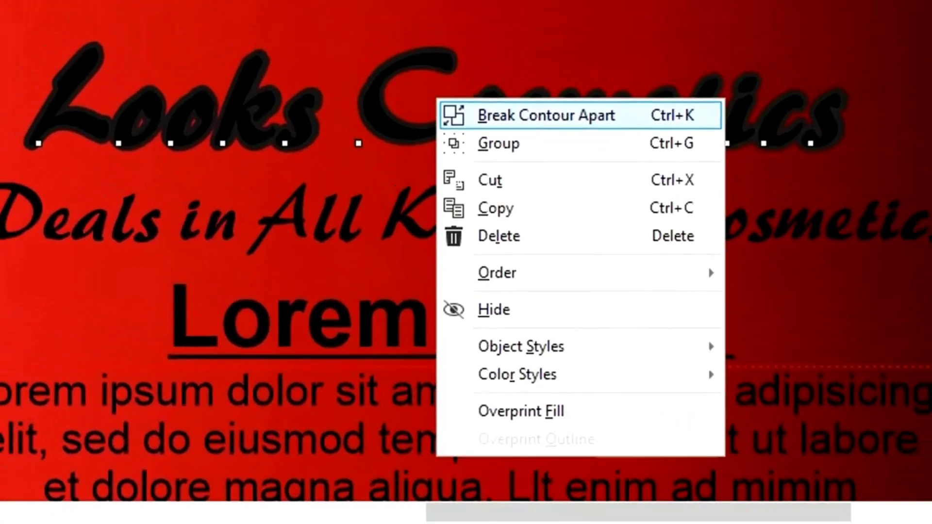
click(504, 192)
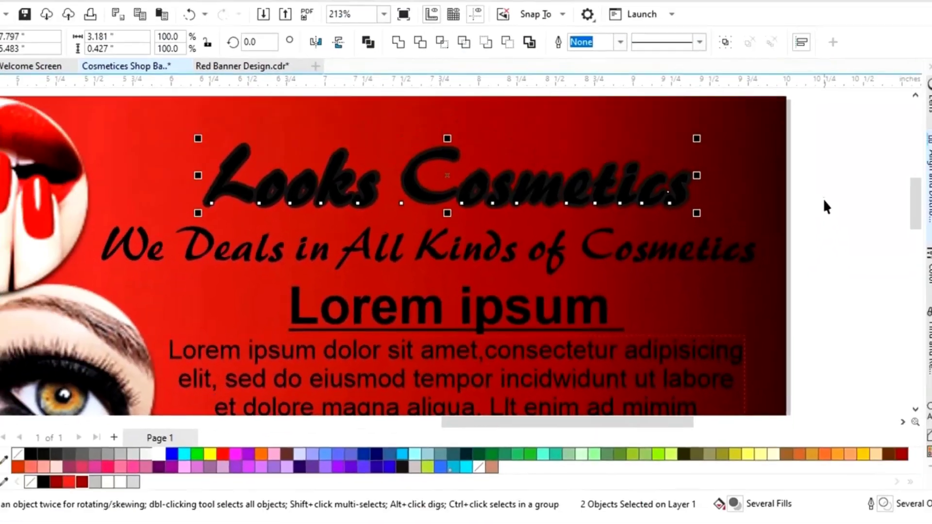
click(790, 211)
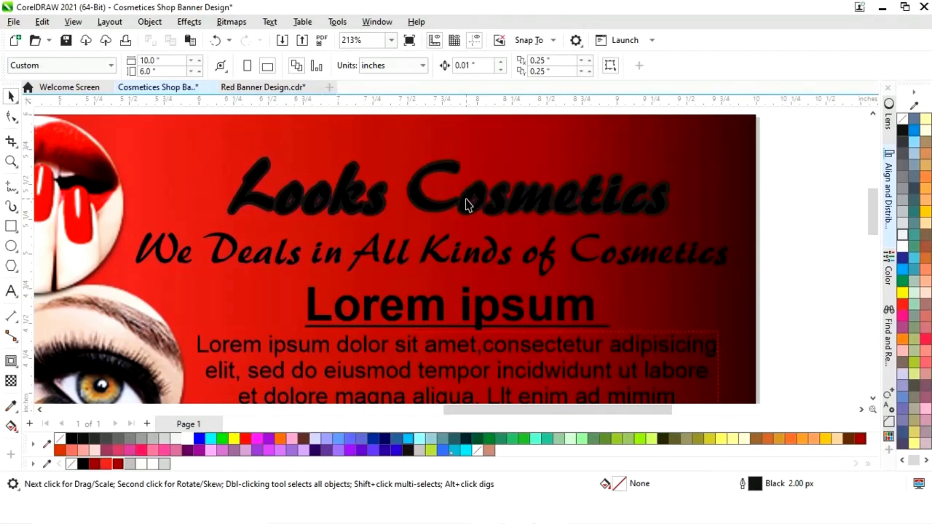
Fill the "Looks Cosmetics" text with dark red.
click(467, 204)
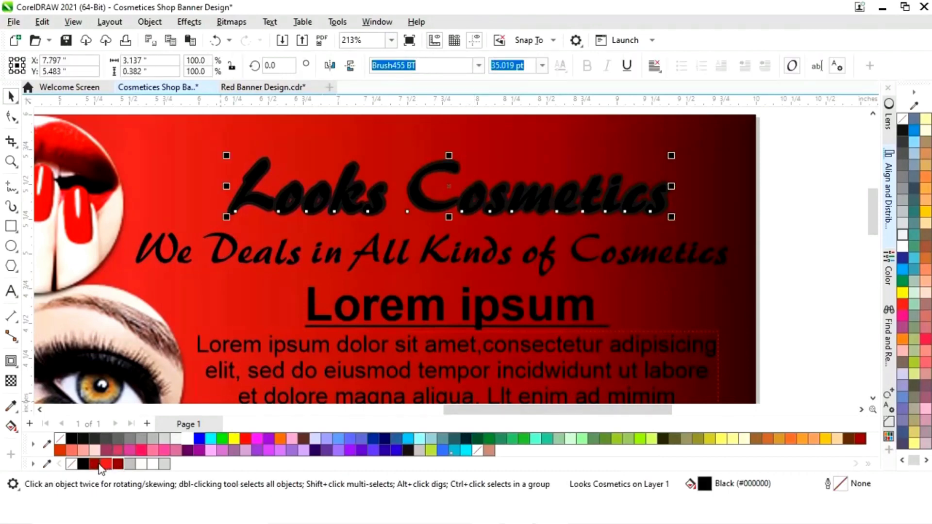
click(99, 464)
click(798, 232)
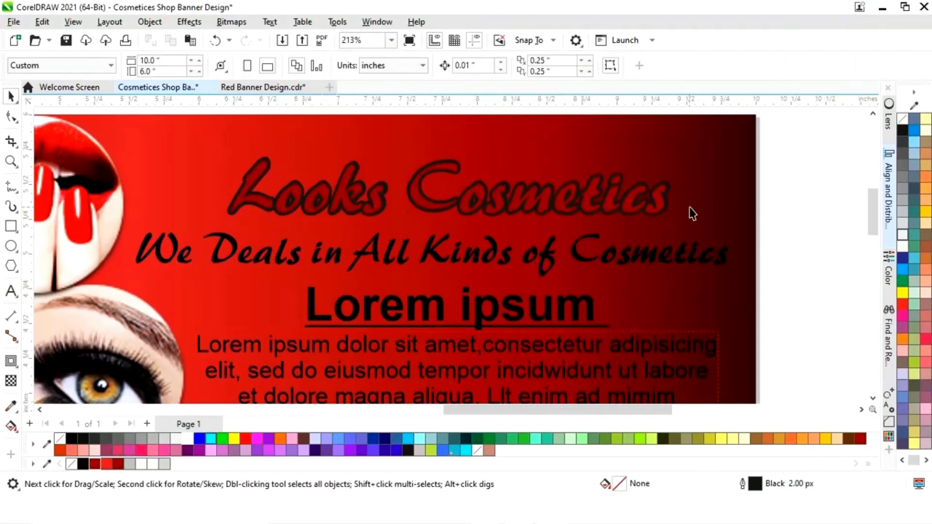
Give the title's separated contour shape a linear fountain fill running from light gray to white.
click(671, 209)
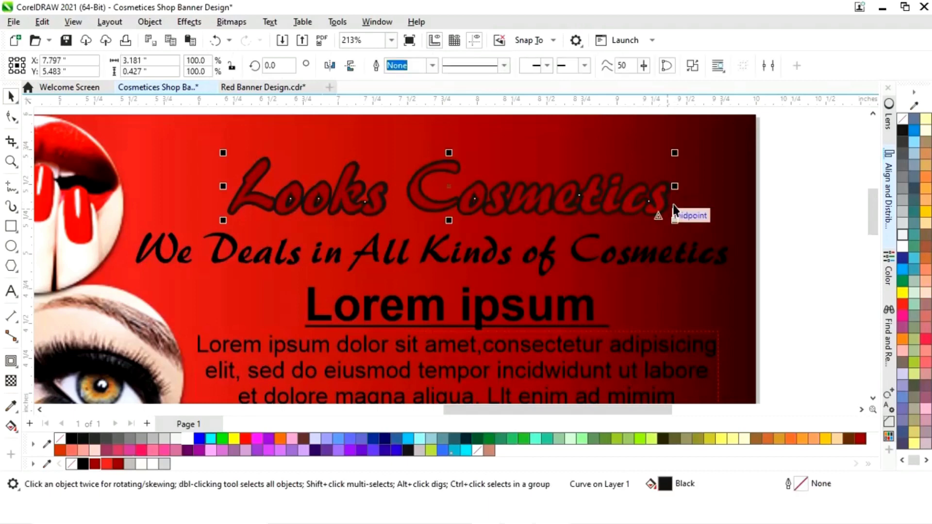
click(11, 427)
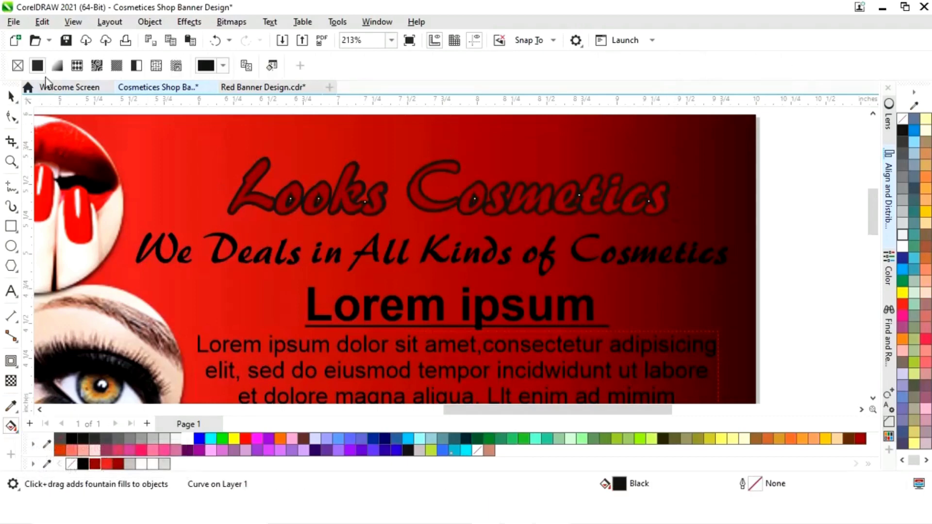
click(57, 65)
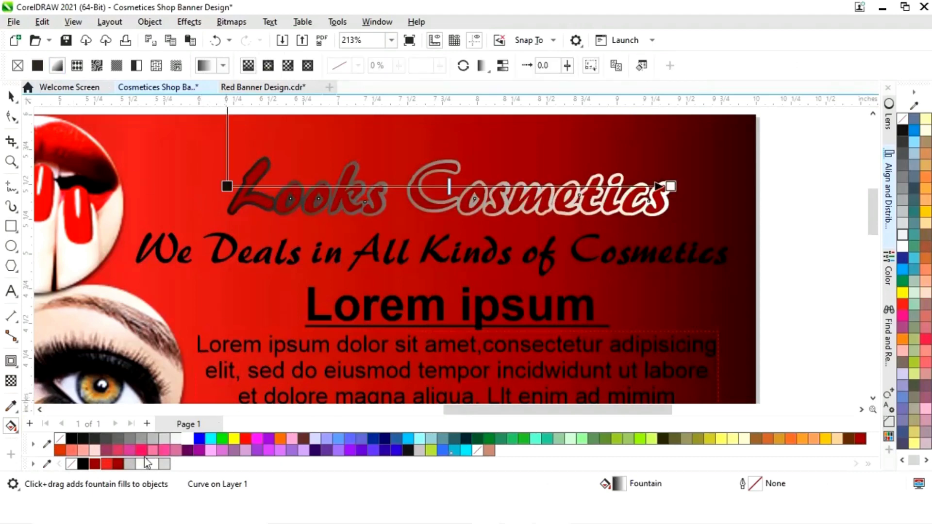
drag(130, 466, 217, 220)
drag(227, 188, 228, 187)
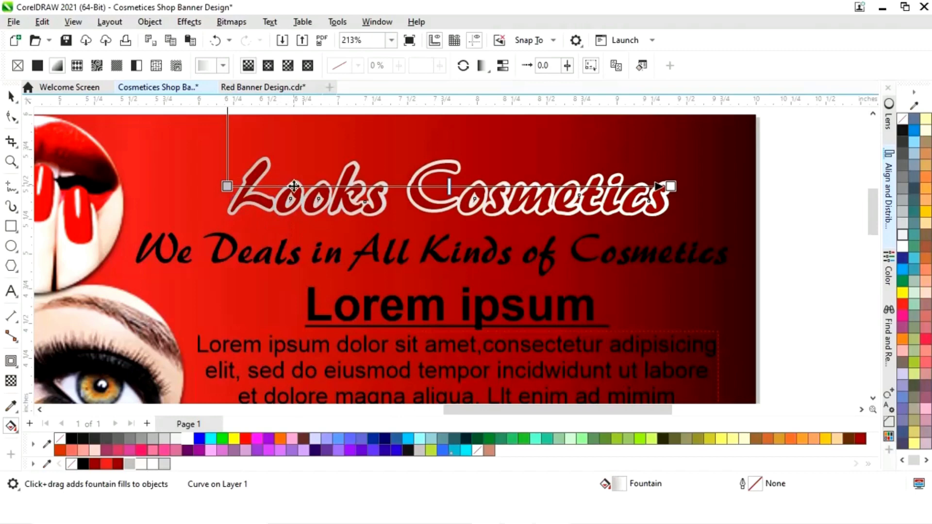
Add white color nodes at 15% and 40% of the contour's gradient and color its end node light gray.
double_click(294, 186)
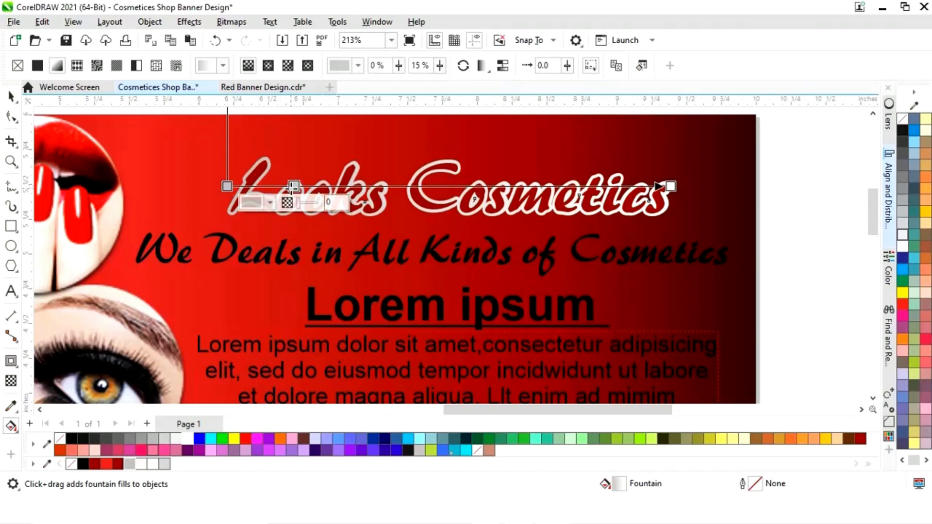
drag(141, 469, 294, 186)
double_click(403, 186)
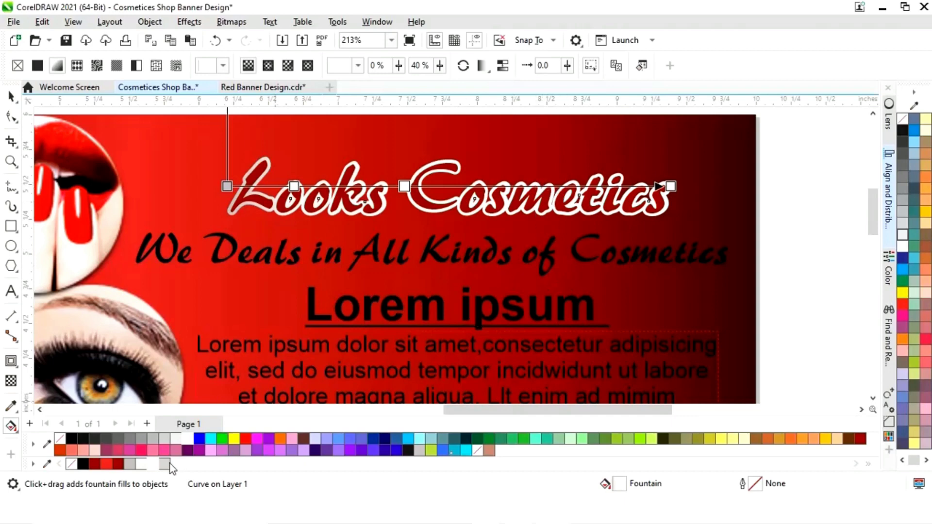
drag(325, 412, 673, 189)
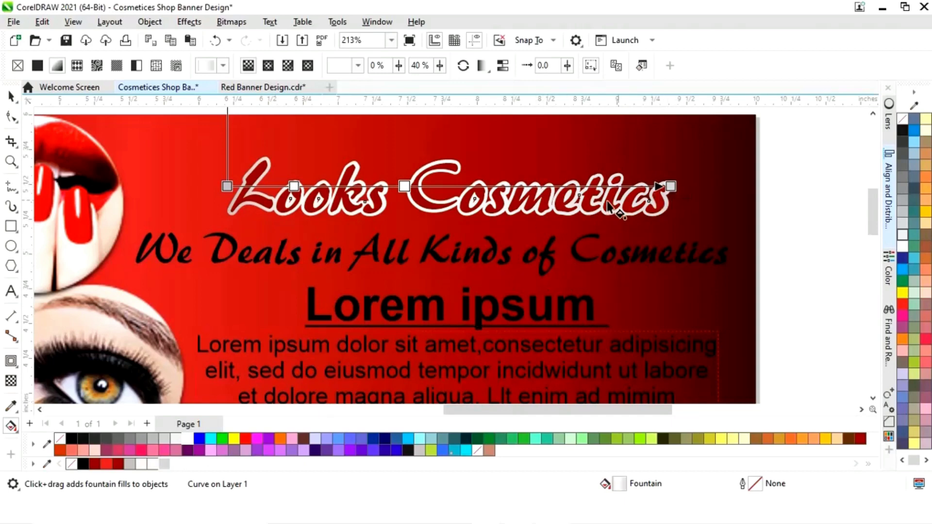
Move the contour gradient's 40% node to 75% and add a white node at 50%.
drag(407, 185, 559, 186)
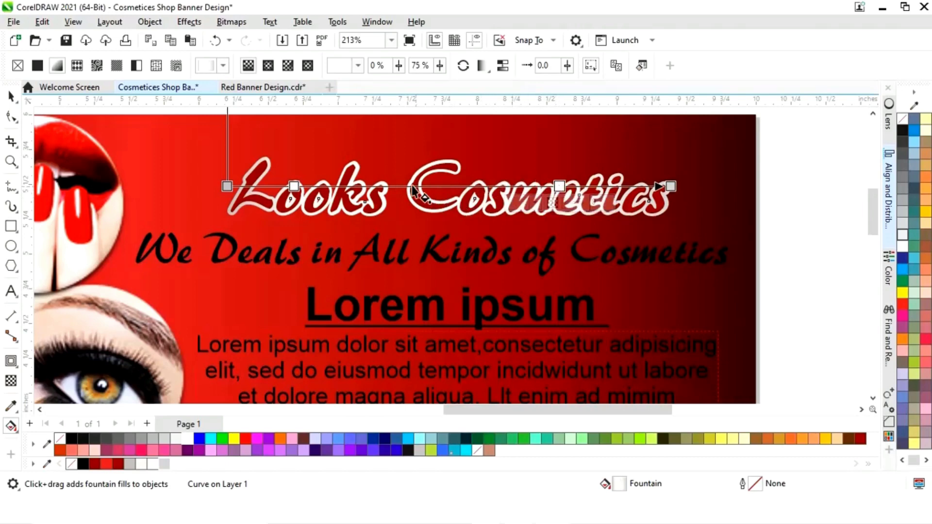
double_click(448, 186)
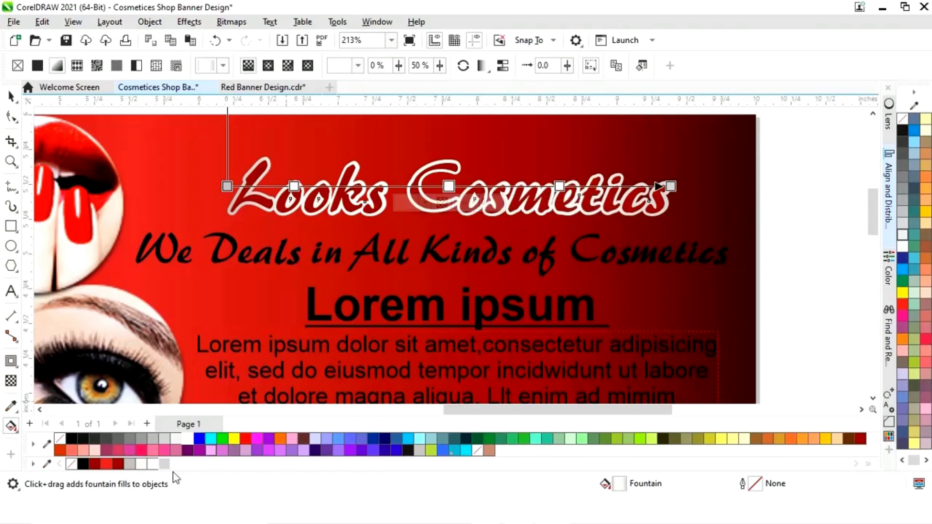
click(187, 439)
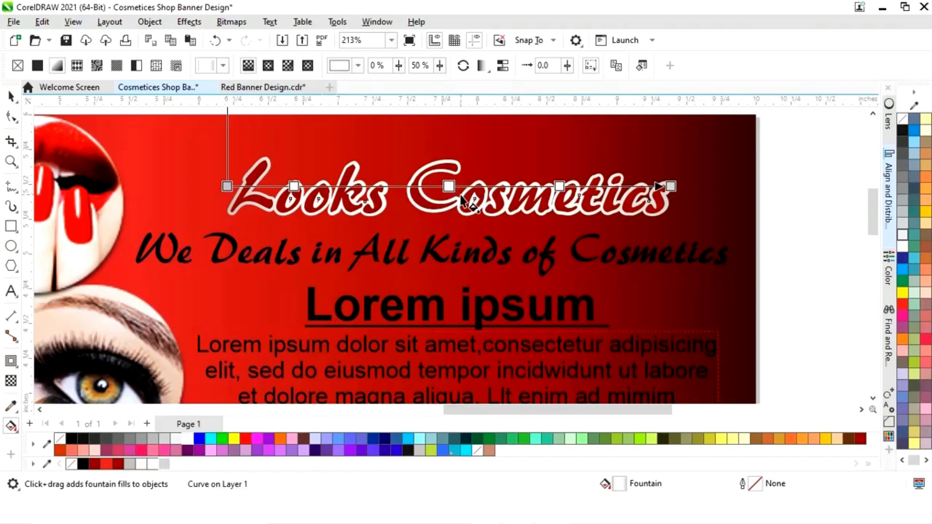
Move the title contour gradient's 50% node to 59% and its 75% node to 84%, and shift the first white node slightly towards the start.
drag(449, 186, 488, 187)
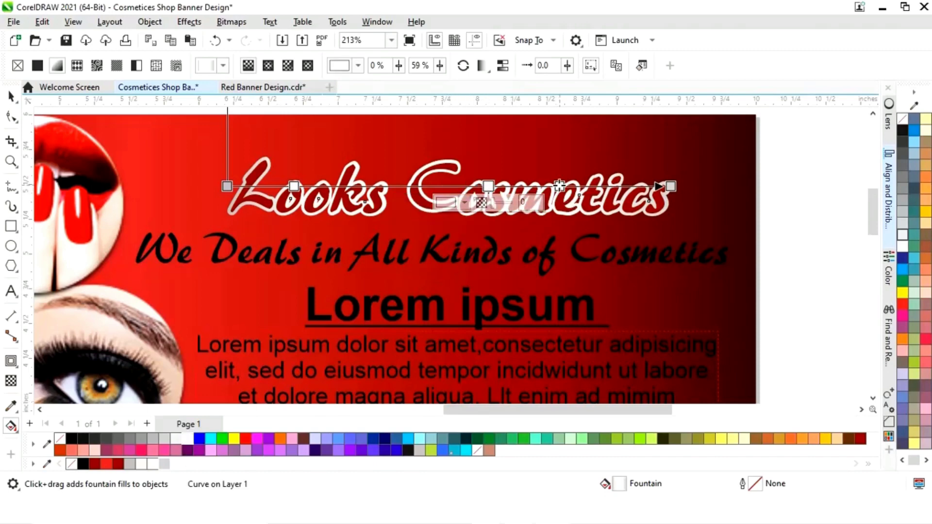
drag(560, 186, 599, 186)
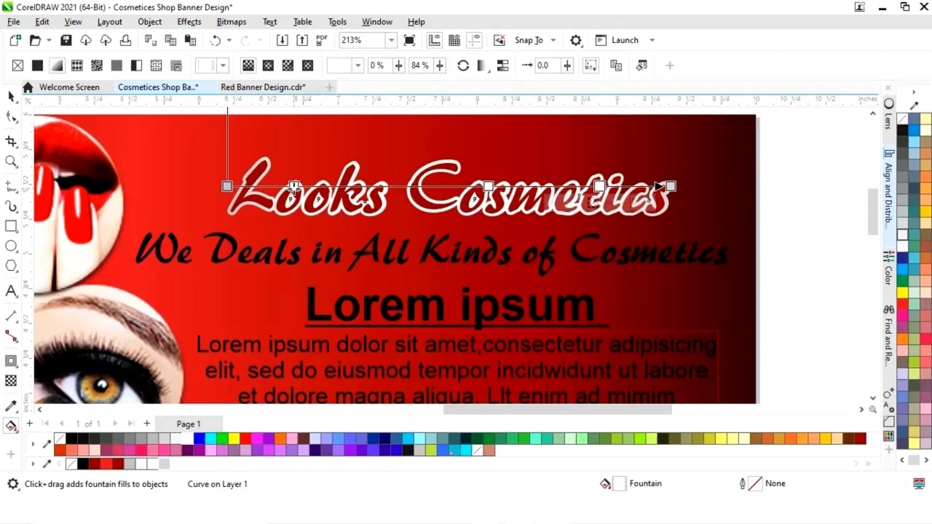
drag(293, 186, 280, 187)
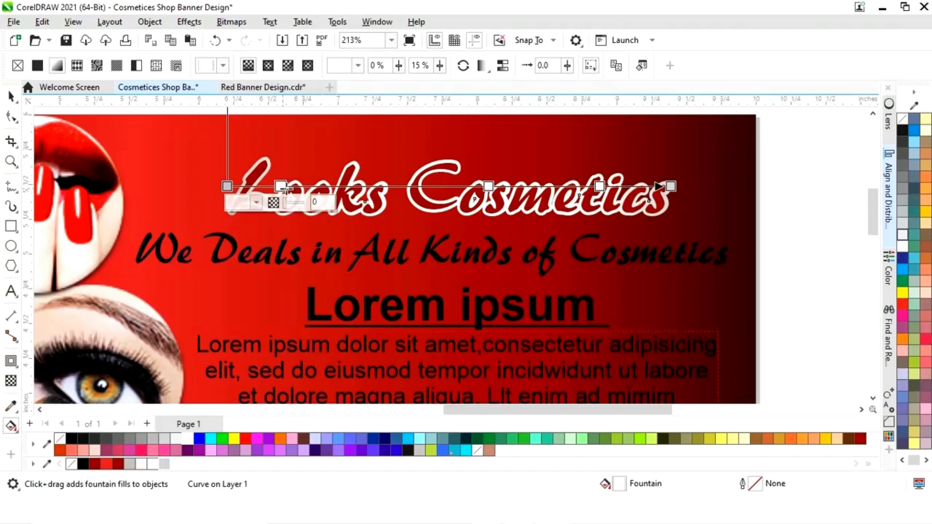
click(226, 186)
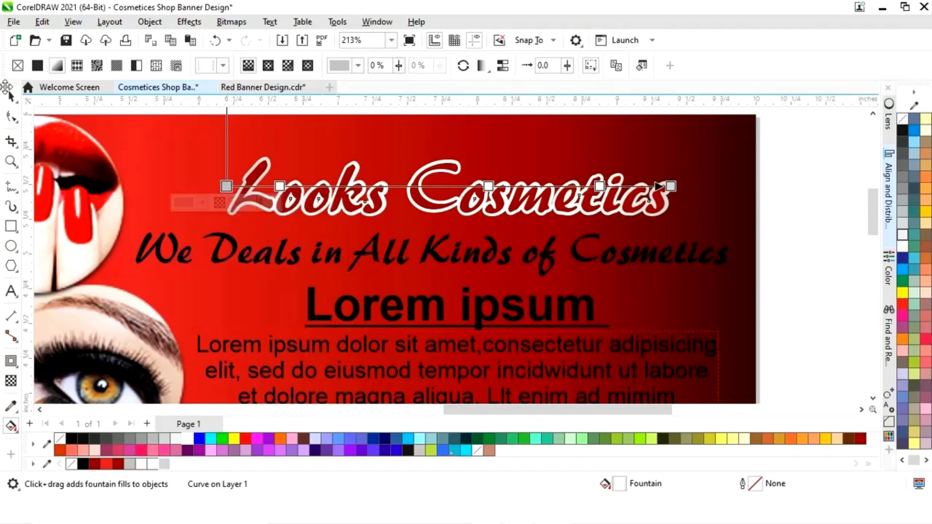
click(11, 96)
click(814, 262)
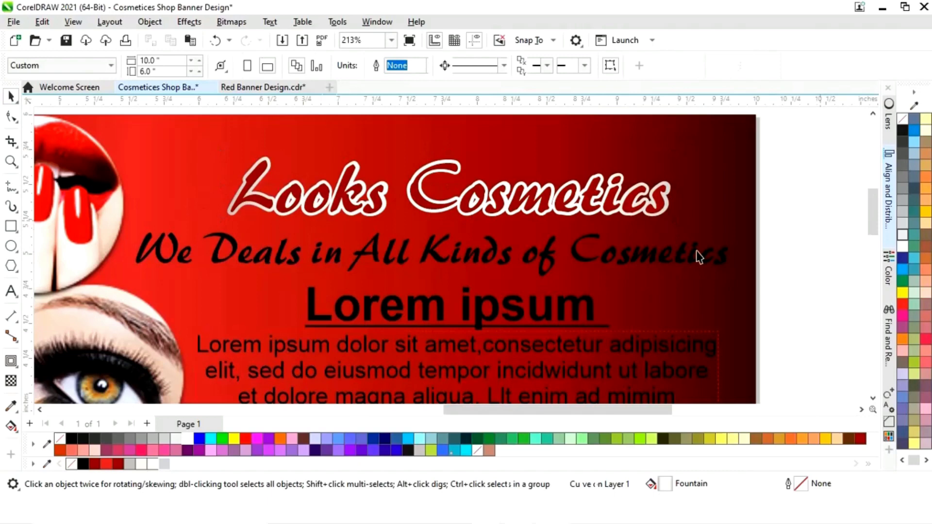
Add an outside contour of about 0.024 inches to the "We Deals in All Kinds of Cosmetics" text.
click(573, 257)
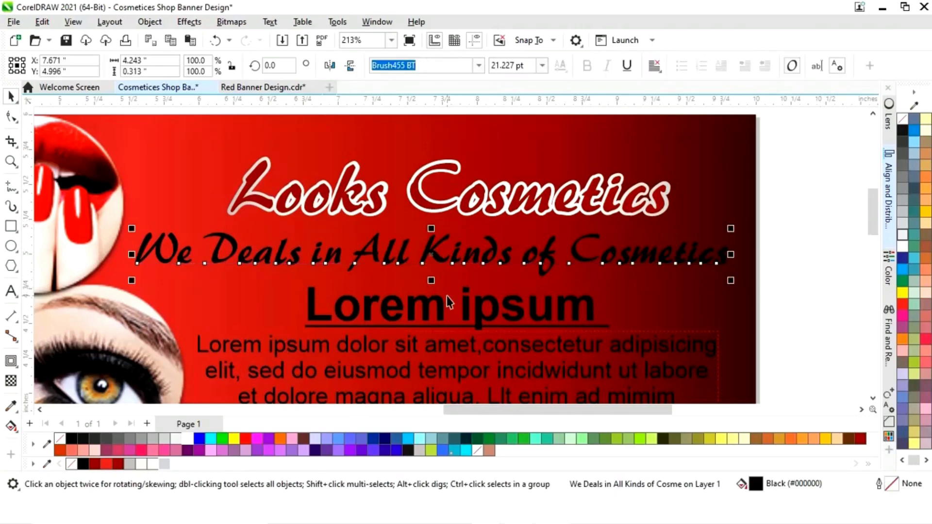
click(15, 366)
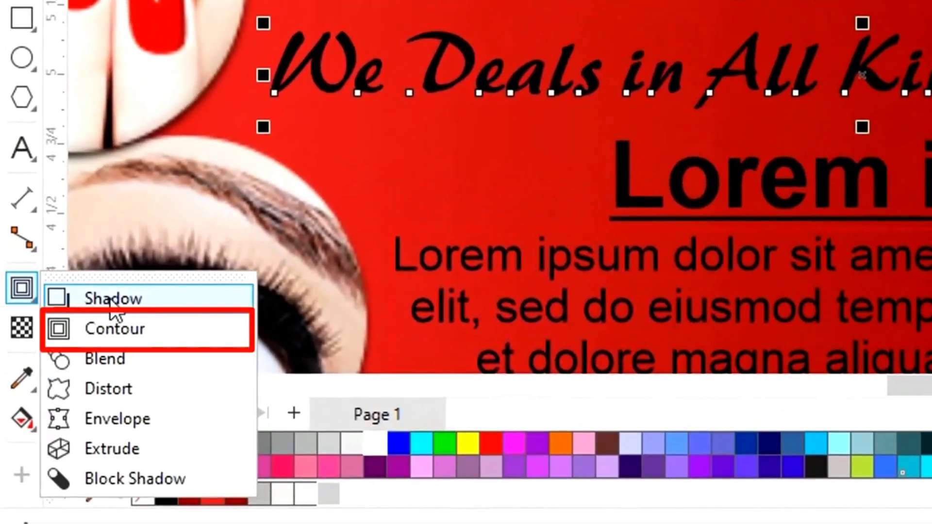
click(110, 335)
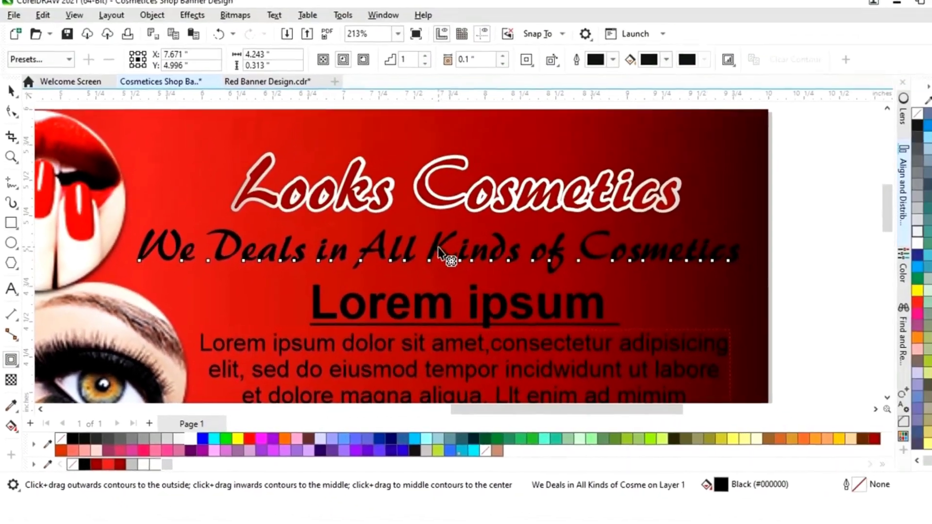
drag(695, 170, 691, 127)
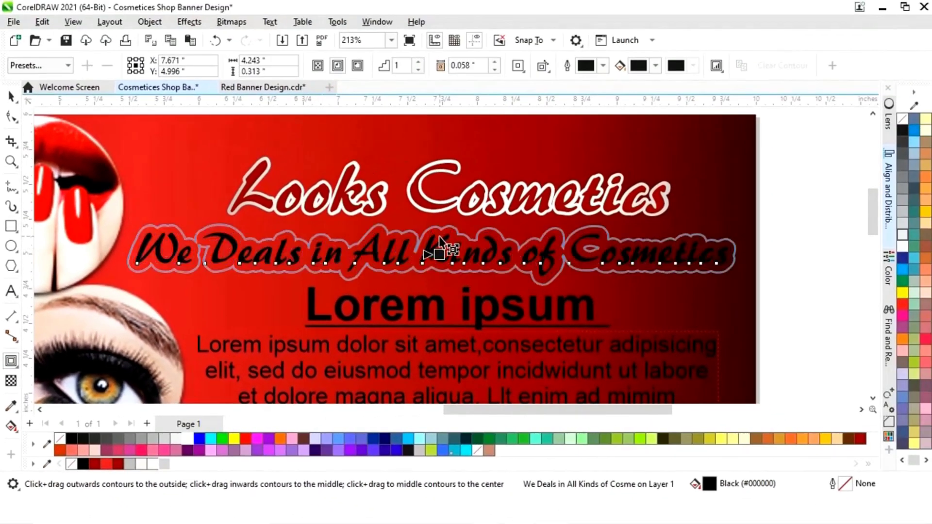
drag(440, 239, 436, 242)
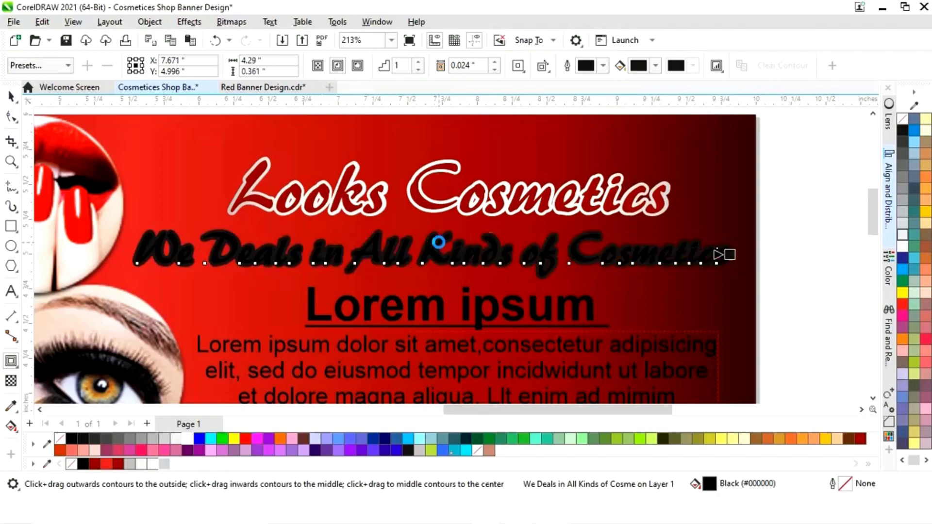
Break the contour apart from the "We Deals in All Kinds of Cosmetics" text.
click(12, 100)
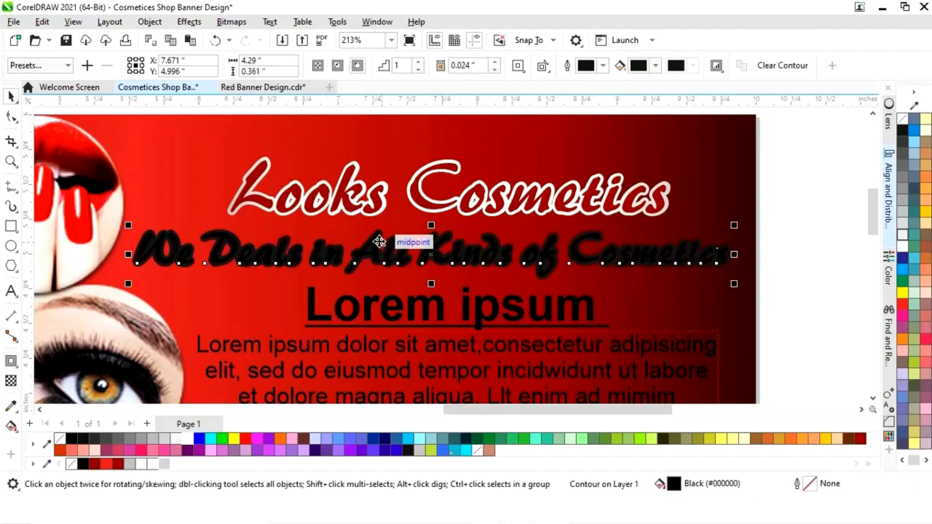
right_click(430, 256)
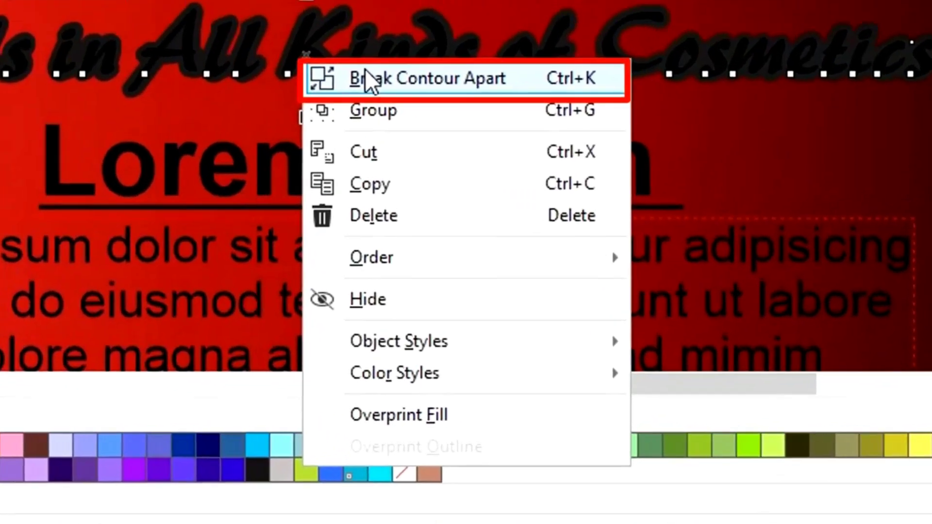
click(431, 234)
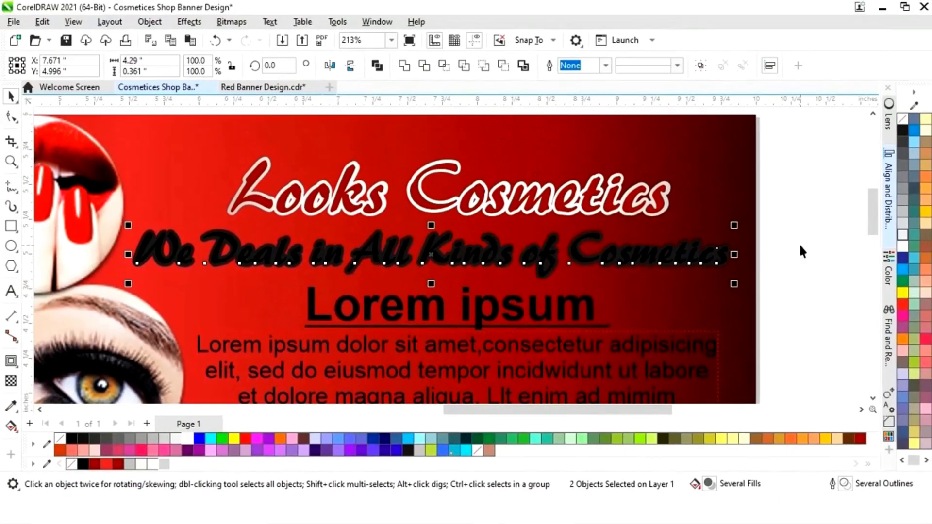
click(800, 243)
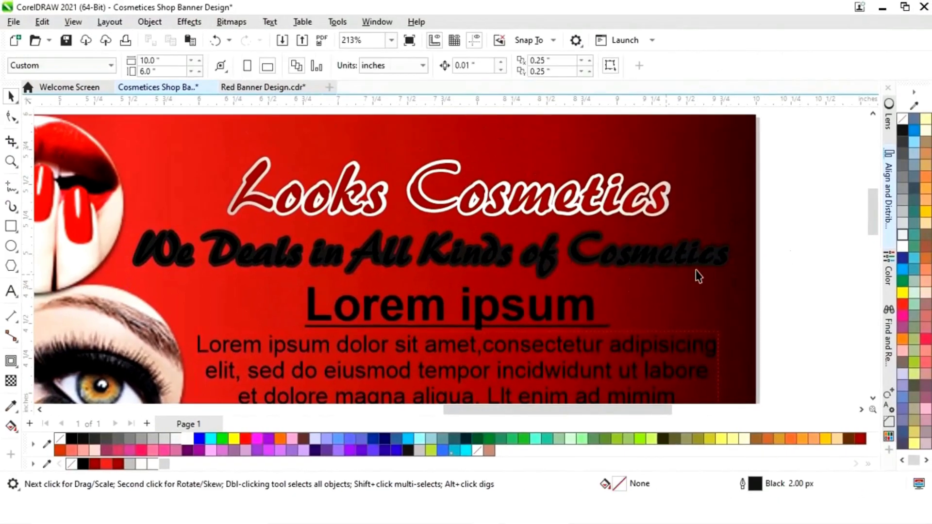
Copy only the fill from the "Looks Cosmetics" contour to the separated contour shape of the tagline below it.
click(607, 268)
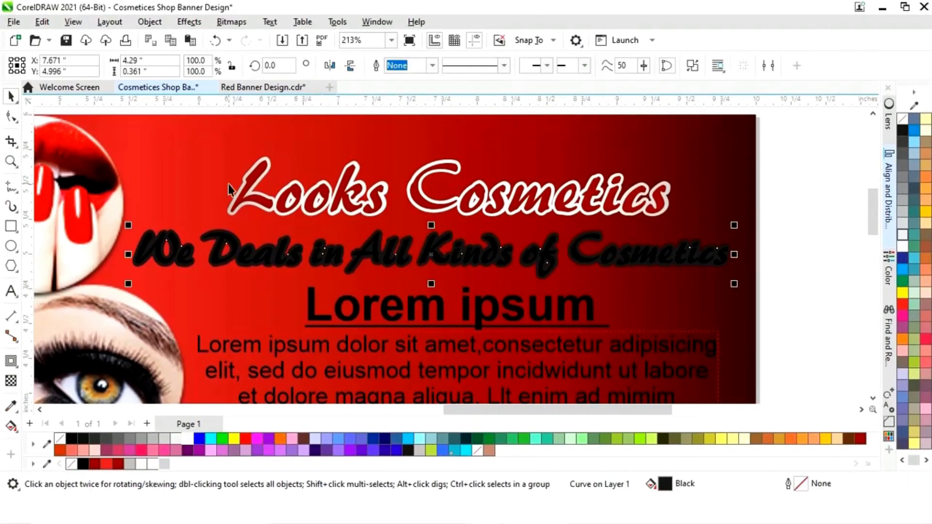
click(43, 21)
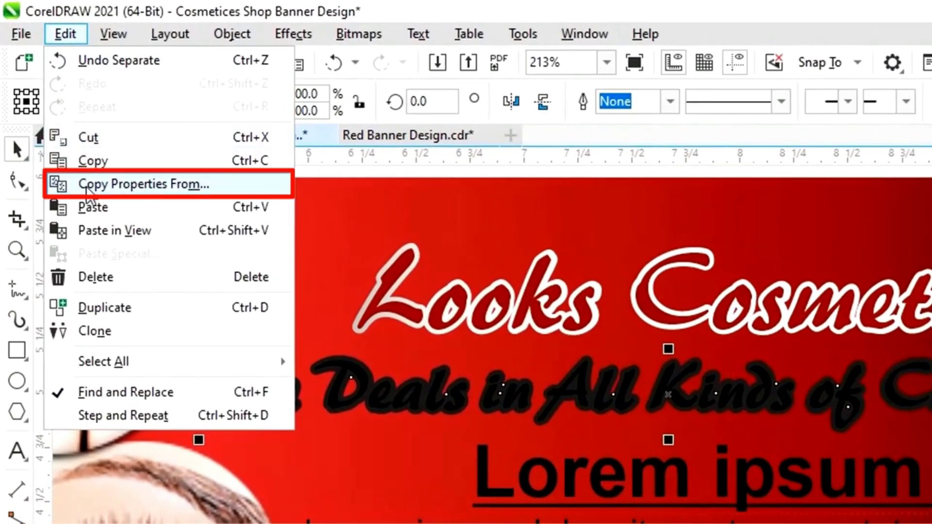
click(88, 193)
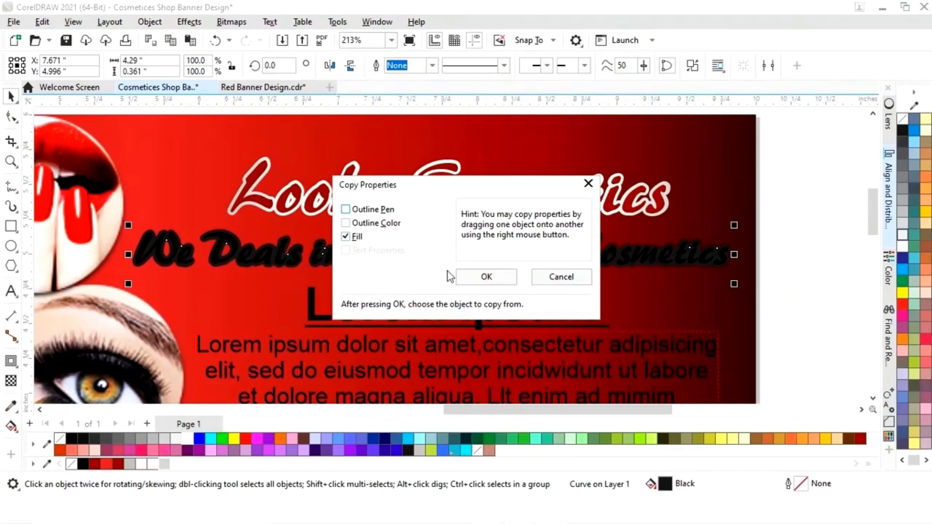
click(479, 278)
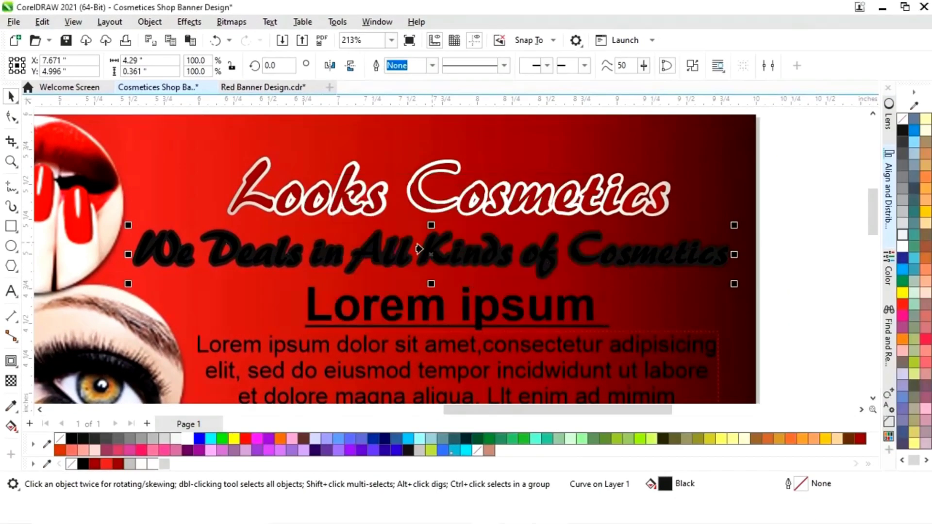
click(226, 206)
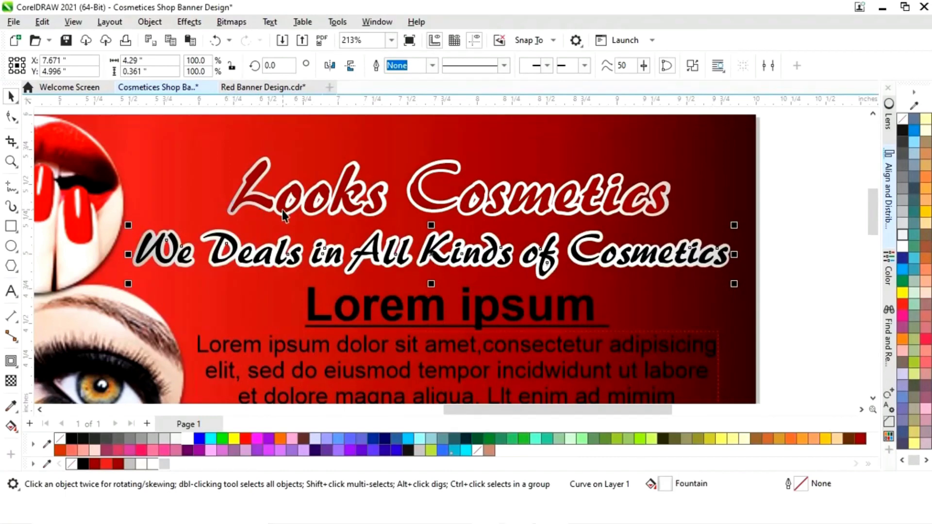
click(828, 265)
Fill the "Lorem ipsum" heading and its paragraph text with white.
scroll(549, 320, down, 3)
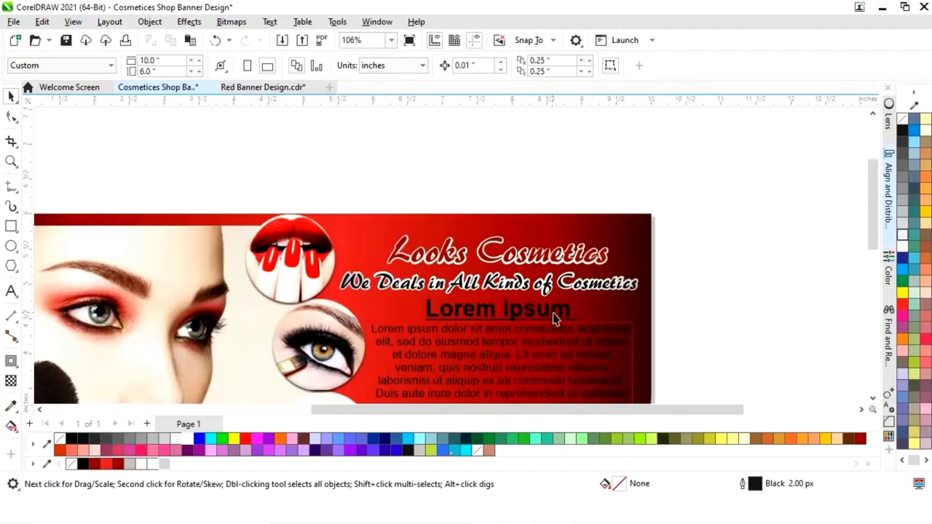
key(F4)
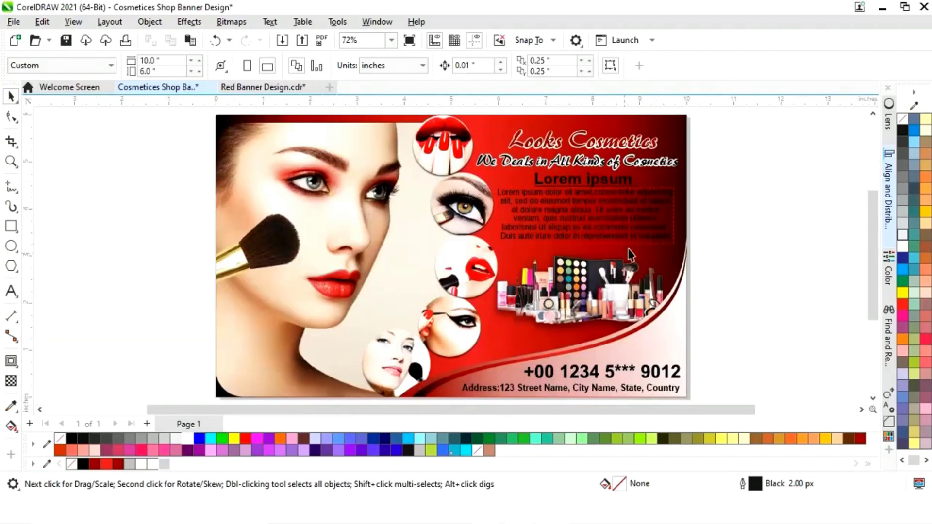
click(593, 194)
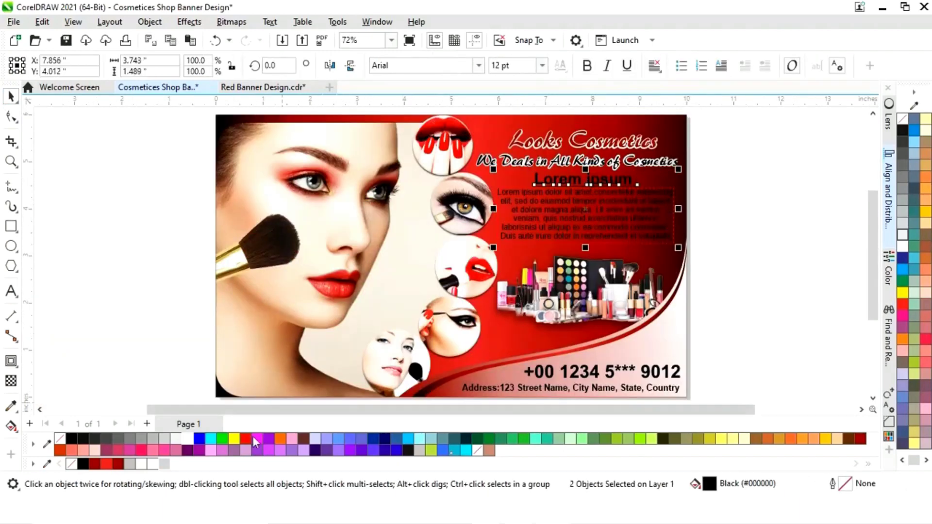
click(186, 438)
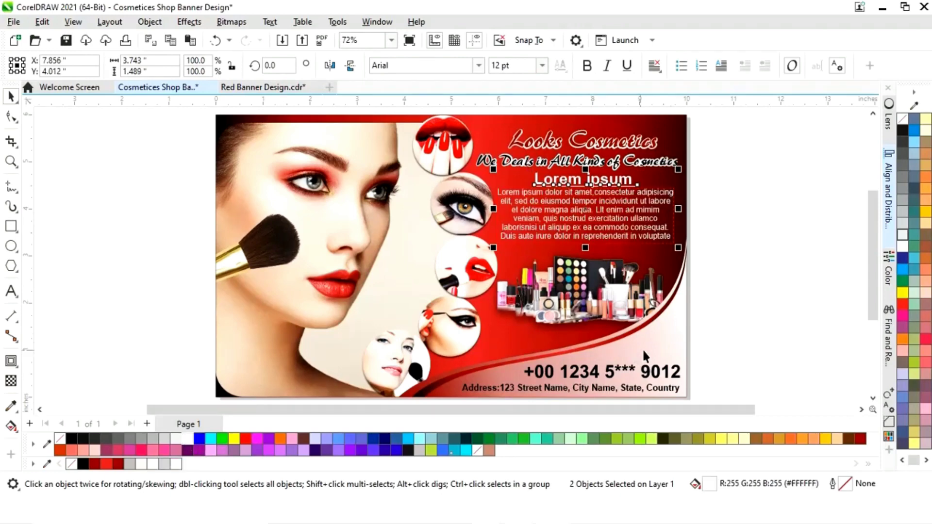
Enlarge the phone number text above the address to about 27.9 pt.
click(563, 375)
click(558, 372)
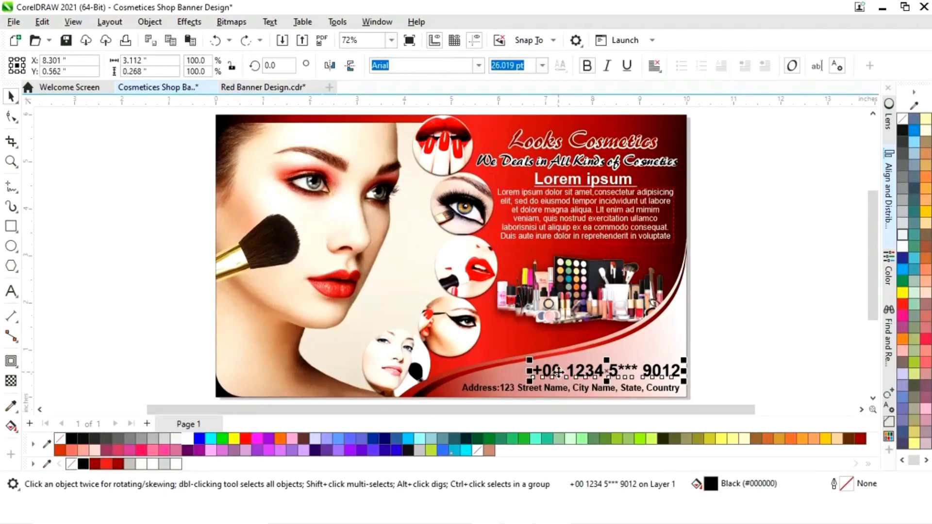
drag(530, 359, 519, 355)
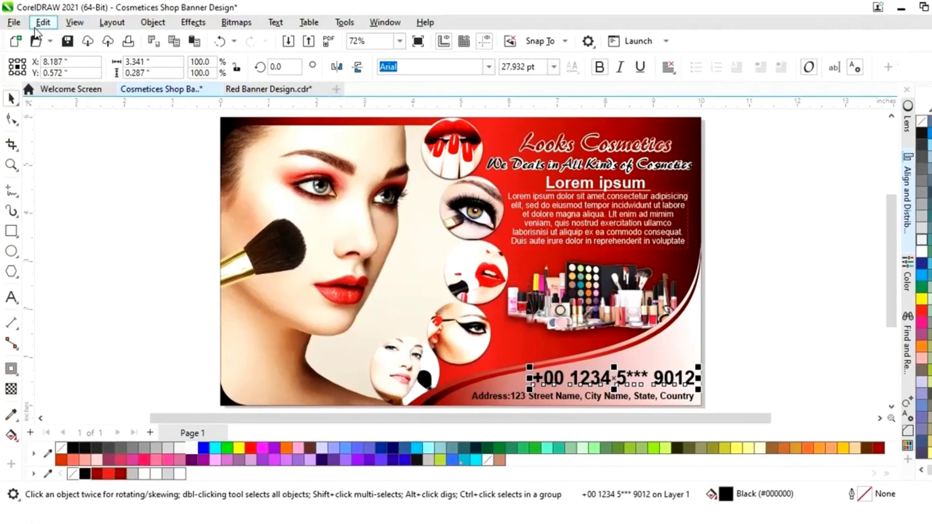
Copy only the fill from the banner's red-black gradient background to the phone number text.
click(42, 21)
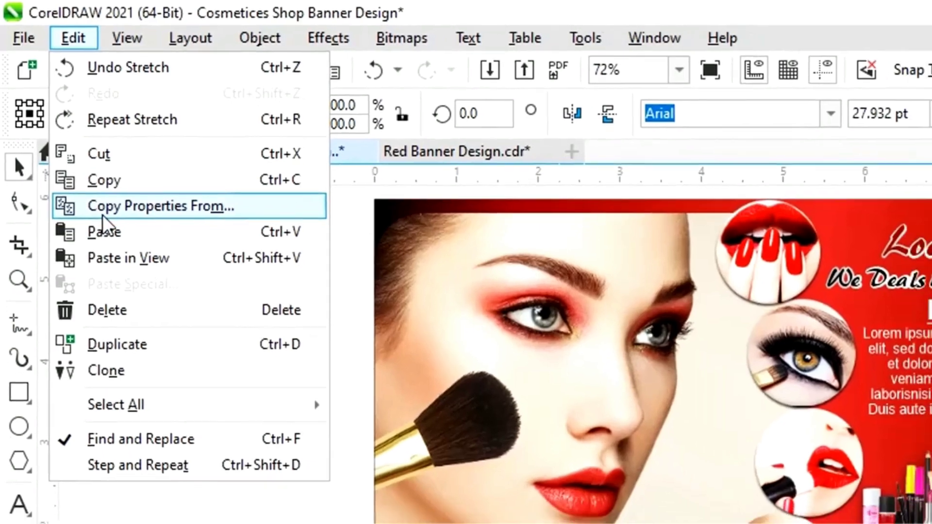
click(108, 219)
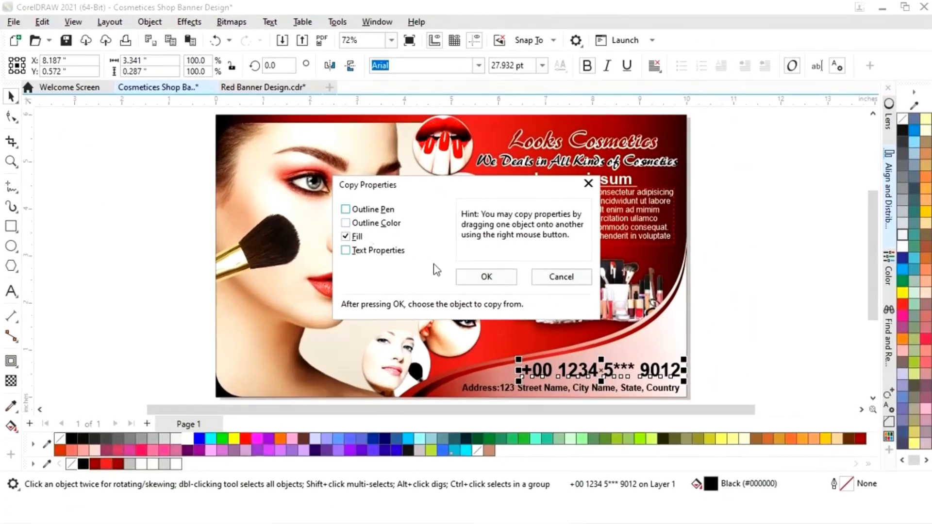
click(486, 277)
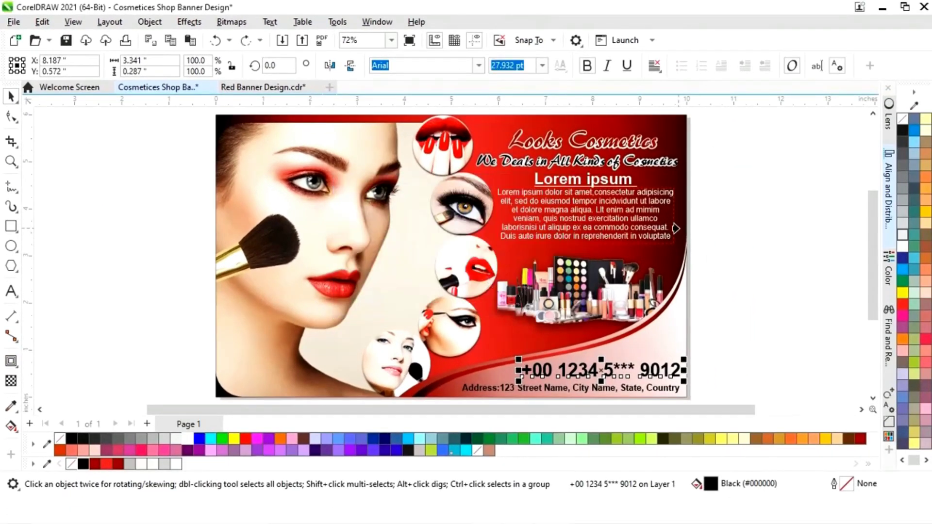
click(678, 227)
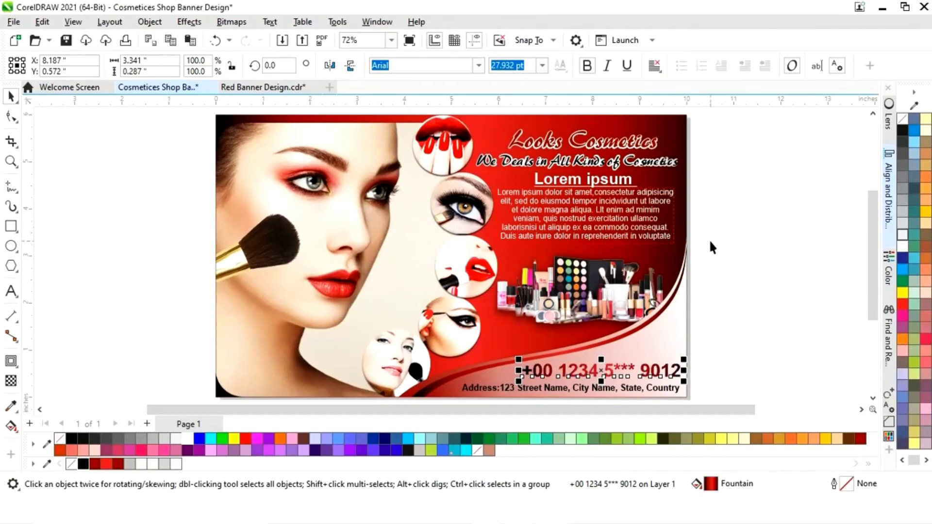
click(749, 257)
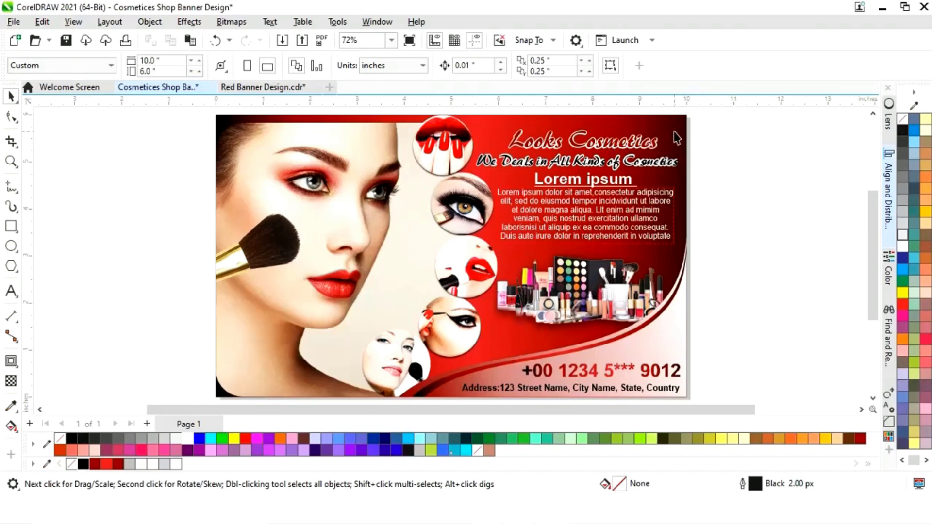
Enlarge the "Looks Cosmetics" title with its contour to about 3.84 by 0.52 inches and move it up to about X 7.71, Y 5.63 inches.
key(z)
click(709, 187)
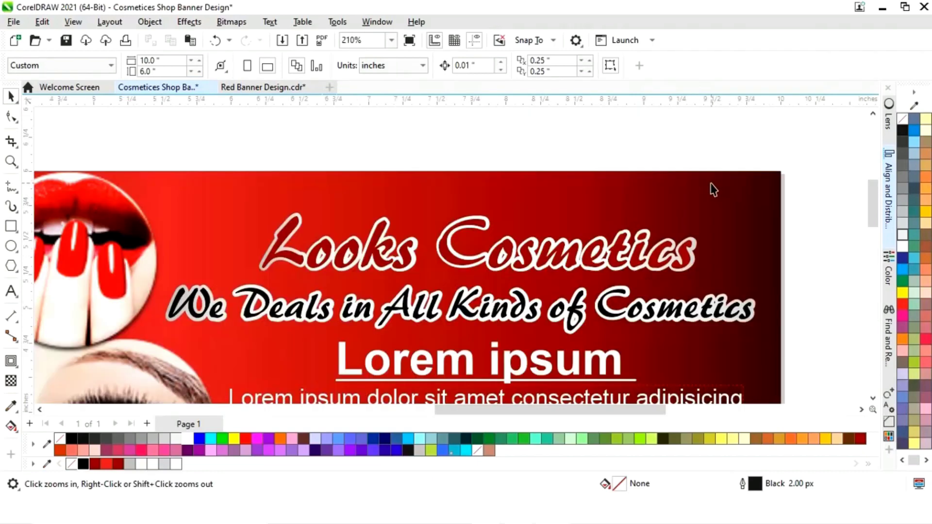
drag(817, 202, 245, 286)
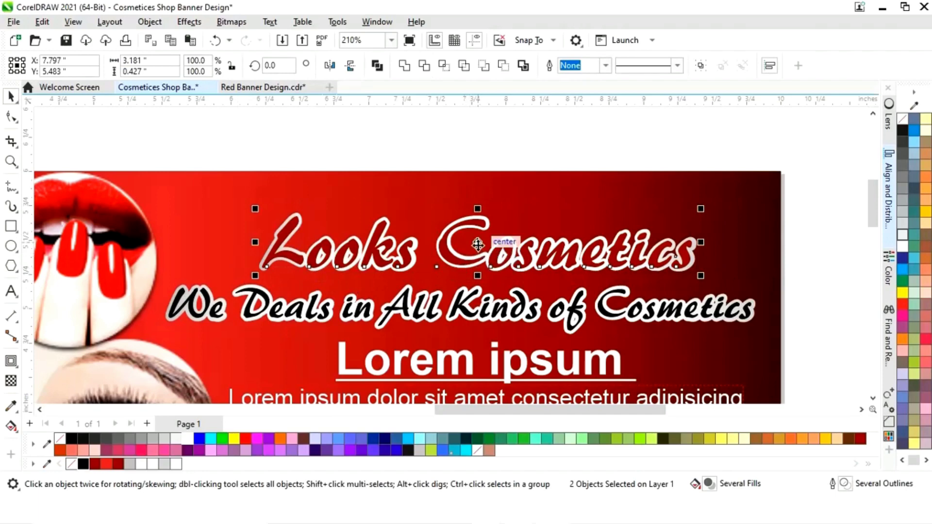
drag(255, 209, 235, 196)
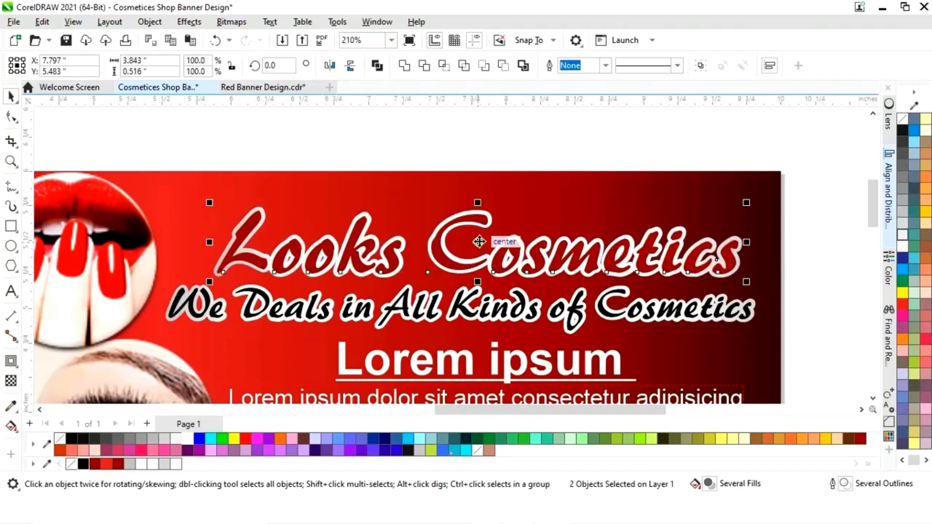
drag(478, 243, 466, 224)
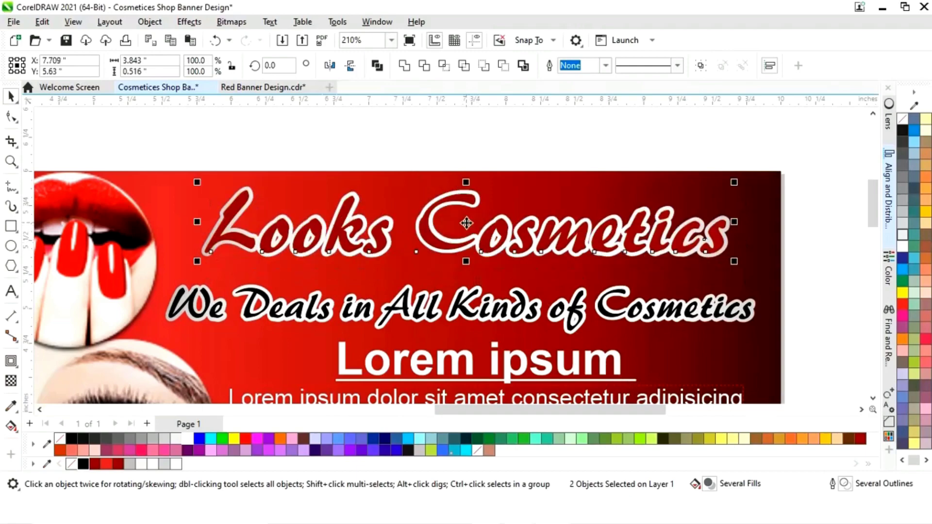
Group the "Looks Cosmetics" title with its contour and add a black block shadow about 0.073 inches deep at about 301 degrees.
right_click(464, 222)
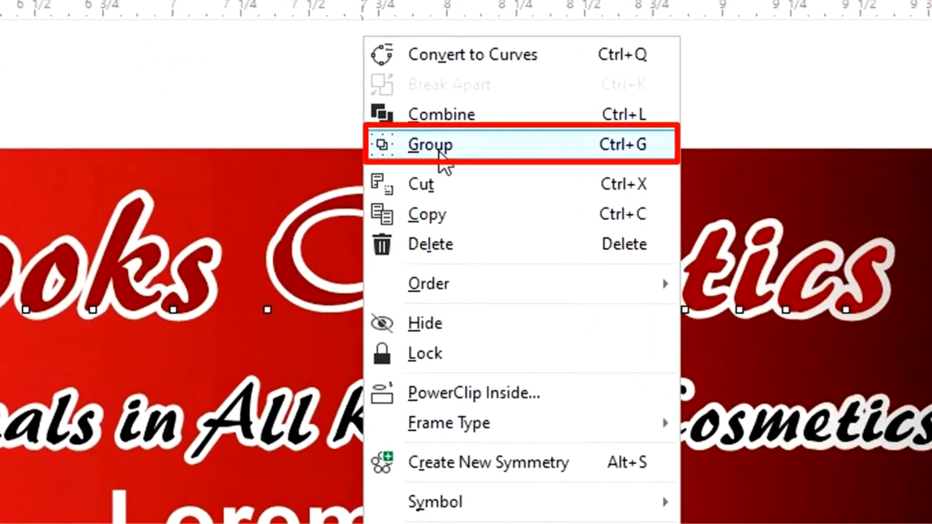
click(499, 170)
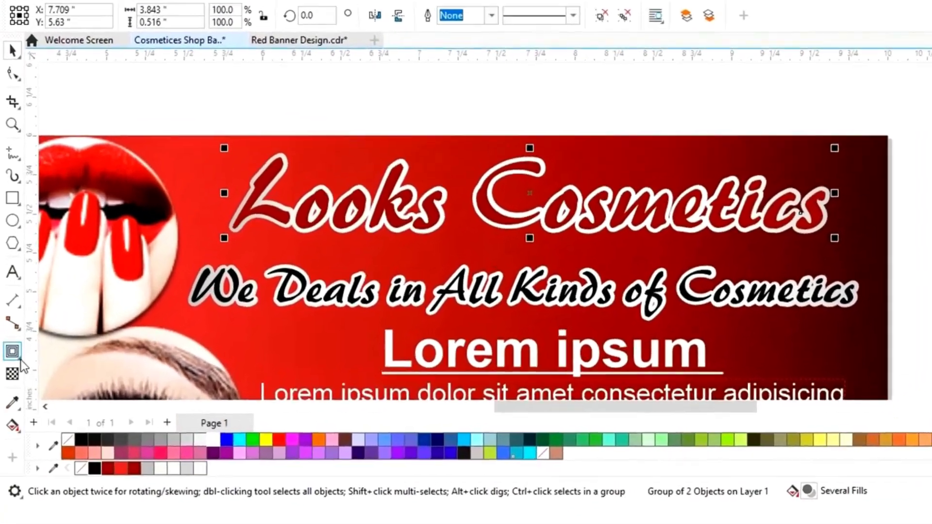
click(27, 360)
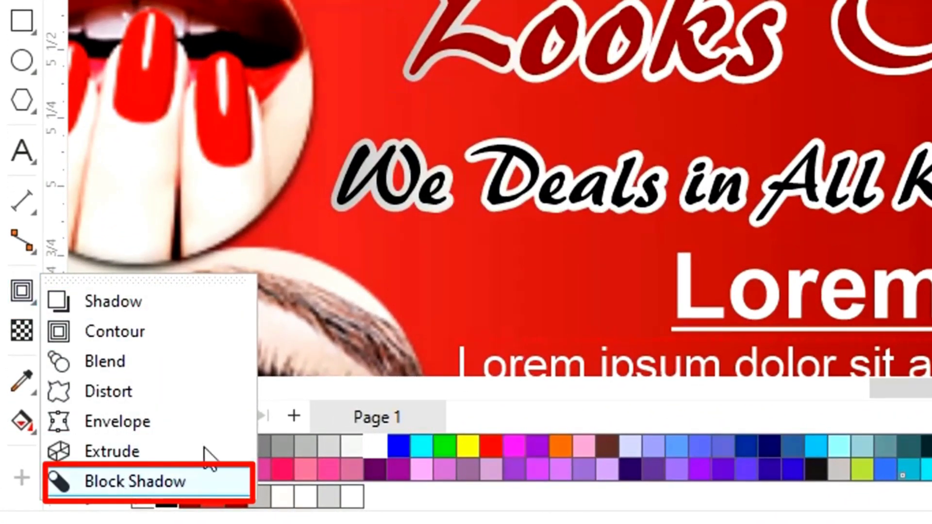
click(119, 483)
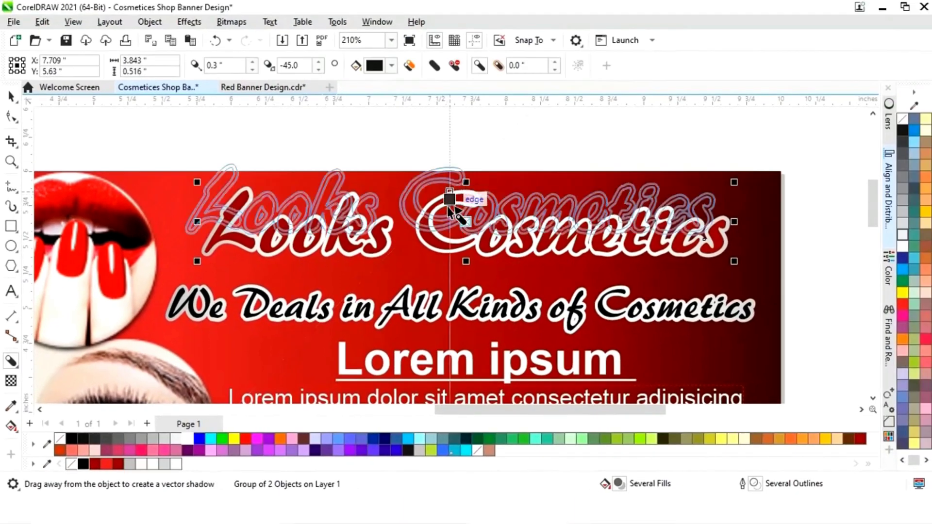
drag(448, 209, 467, 229)
mouse_move(467, 229)
mouse_down()
mouse_move(486, 243)
mouse_move(488, 259)
mouse_move(478, 266)
mouse_move(471, 236)
mouse_up()
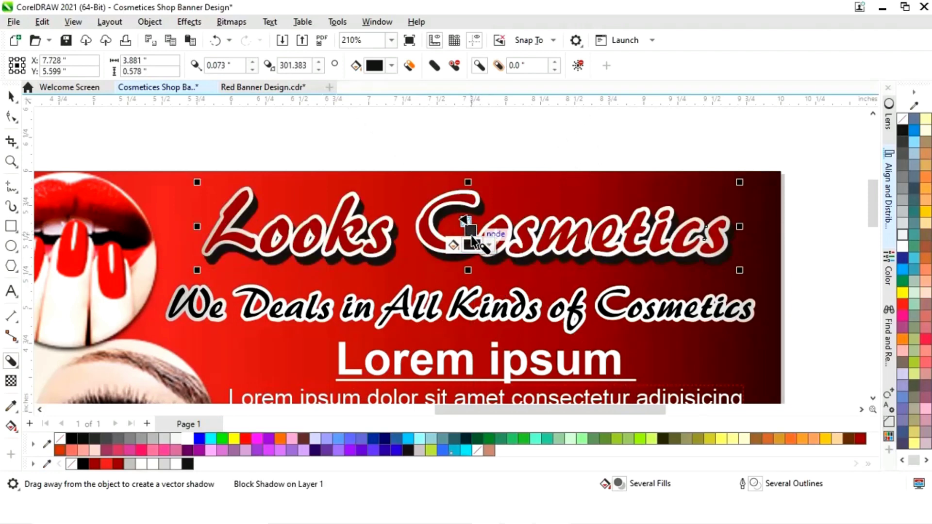
click(11, 97)
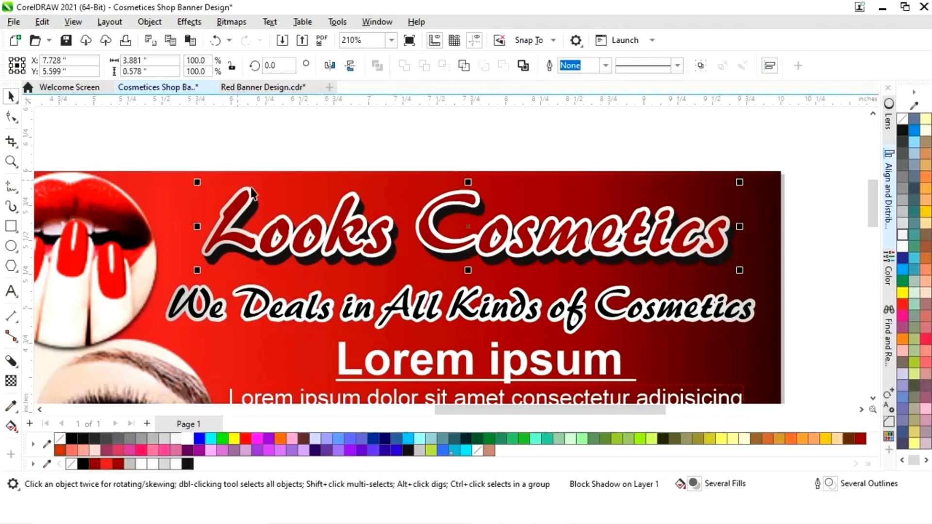
key(shift+F4)
click(775, 195)
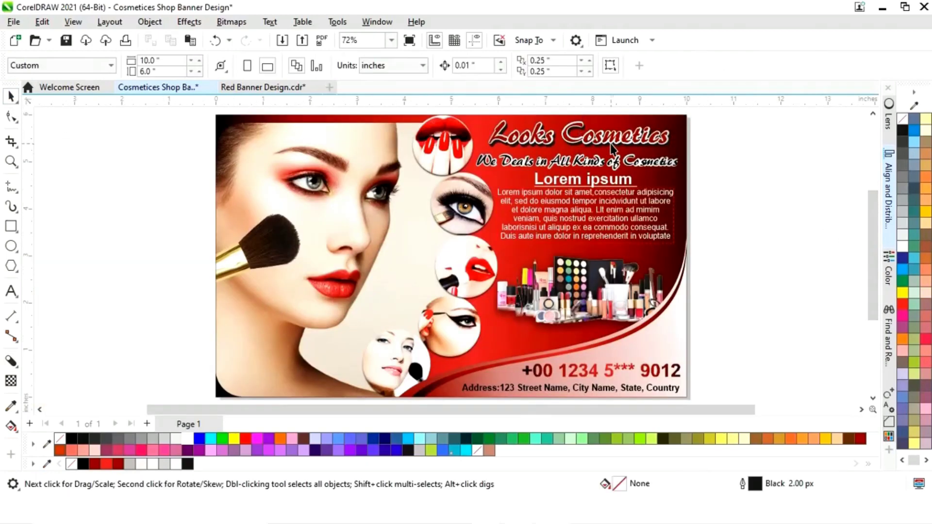
Center the shadowed "Looks Cosmetics" title horizontally on the "We Deals in All Kinds of Cosmetics" tagline.
click(614, 141)
shift+click(607, 162)
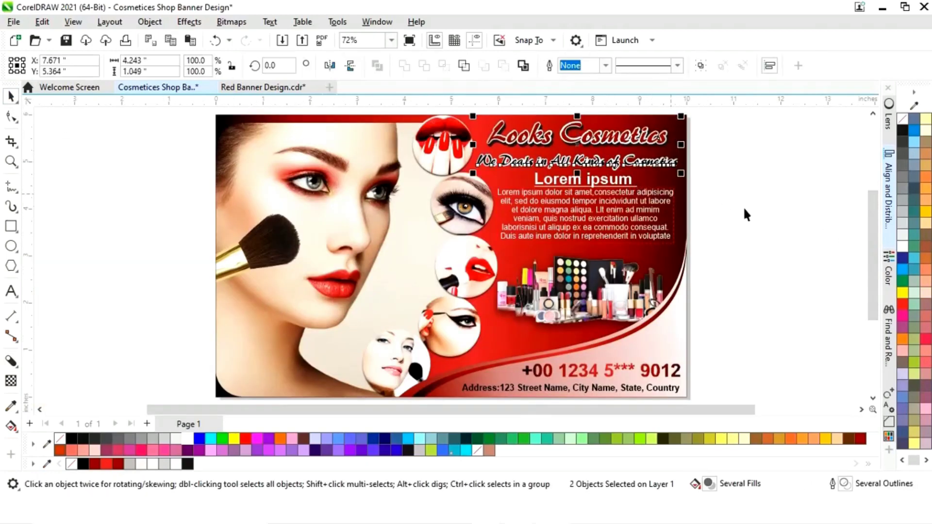
click(775, 205)
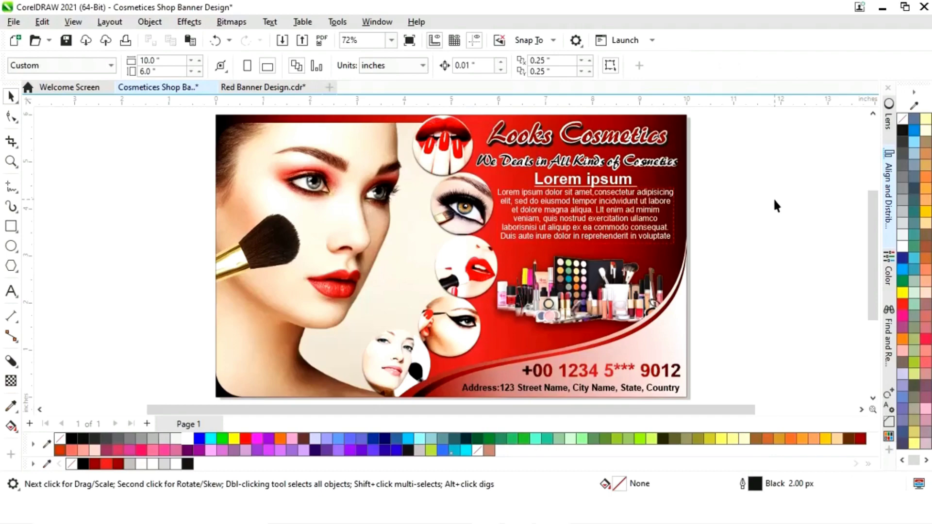